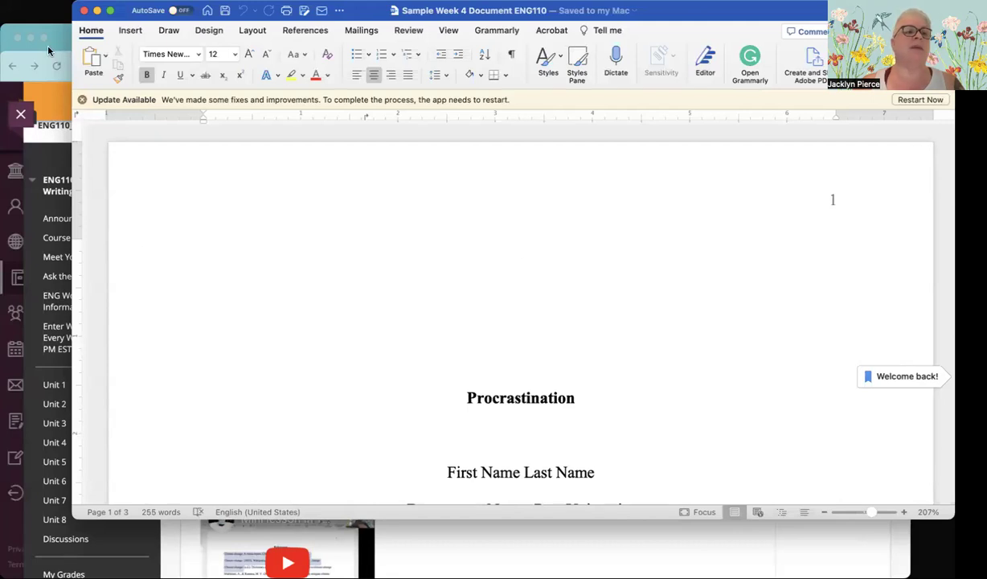
Bring the ENG110 course forward and open its Unit 4 content page
left_click(55, 45)
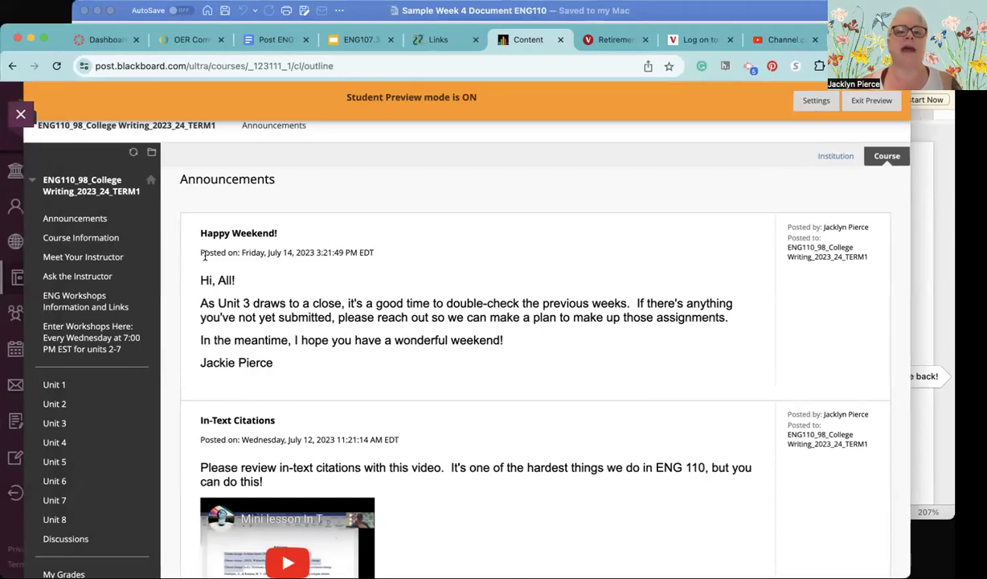
left_click(58, 443)
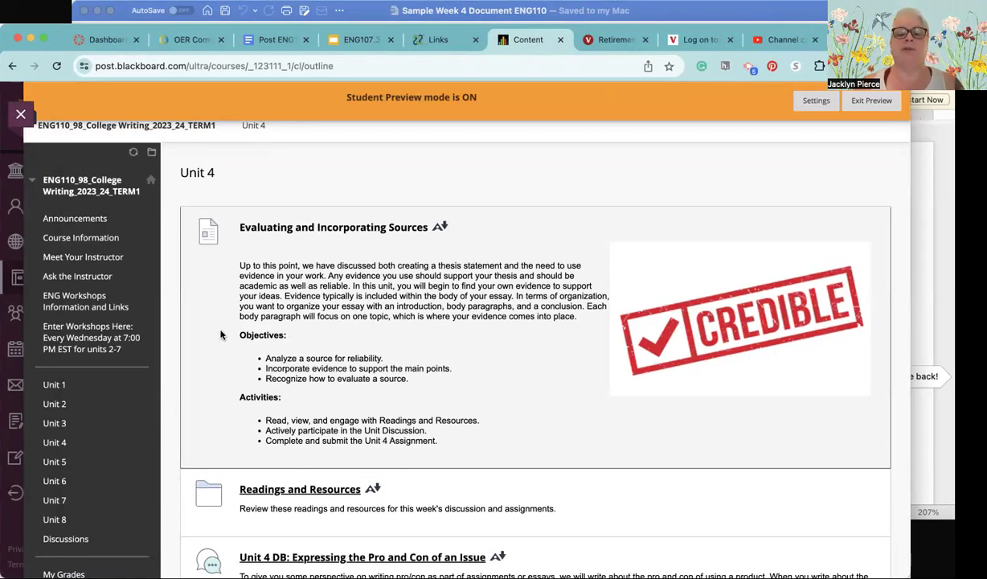
scroll(221, 334, "down", 1)
scroll(221, 334, "up", 1)
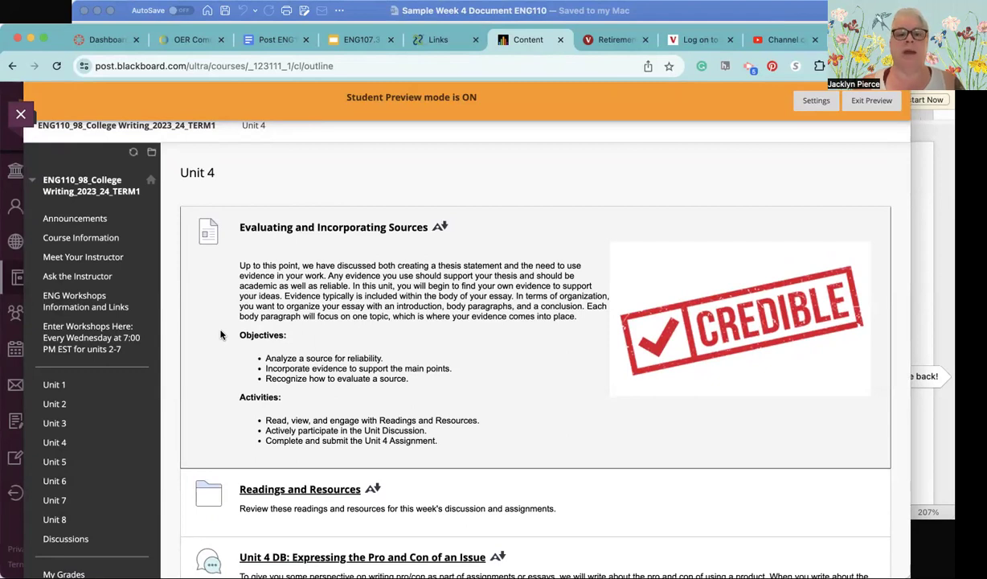
scroll(276, 333, "down", 5)
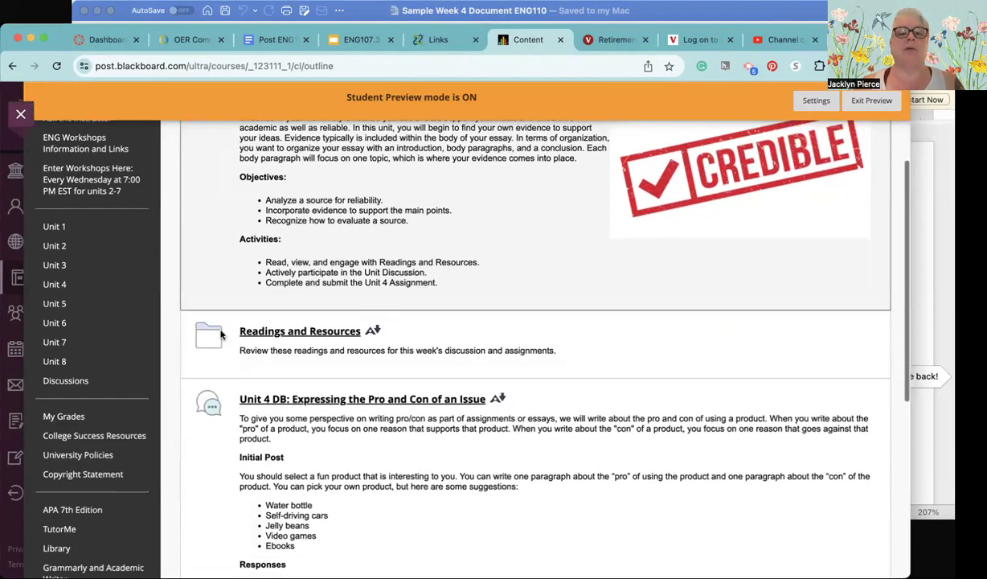
left_click(275, 333)
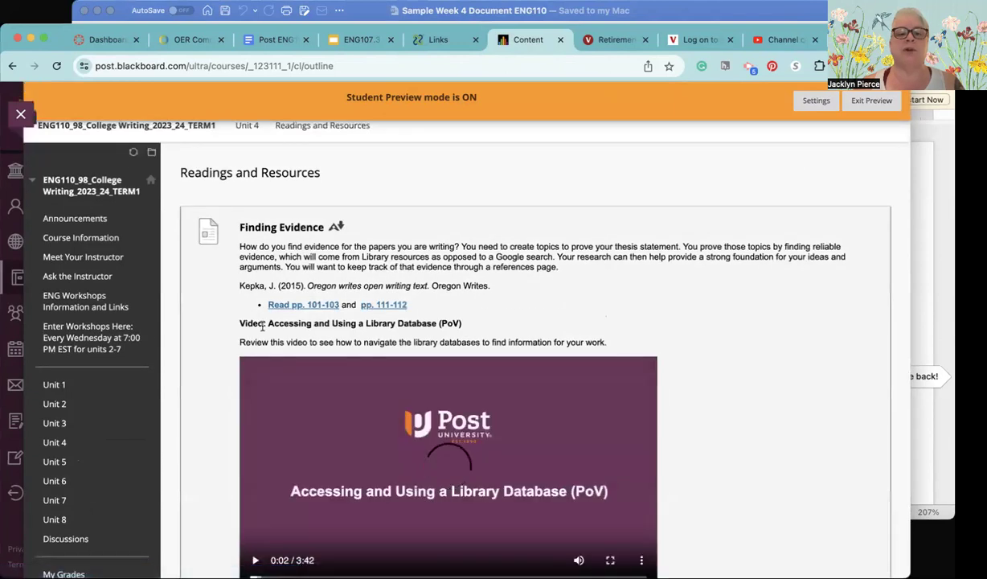
scroll(183, 363, "down", 2)
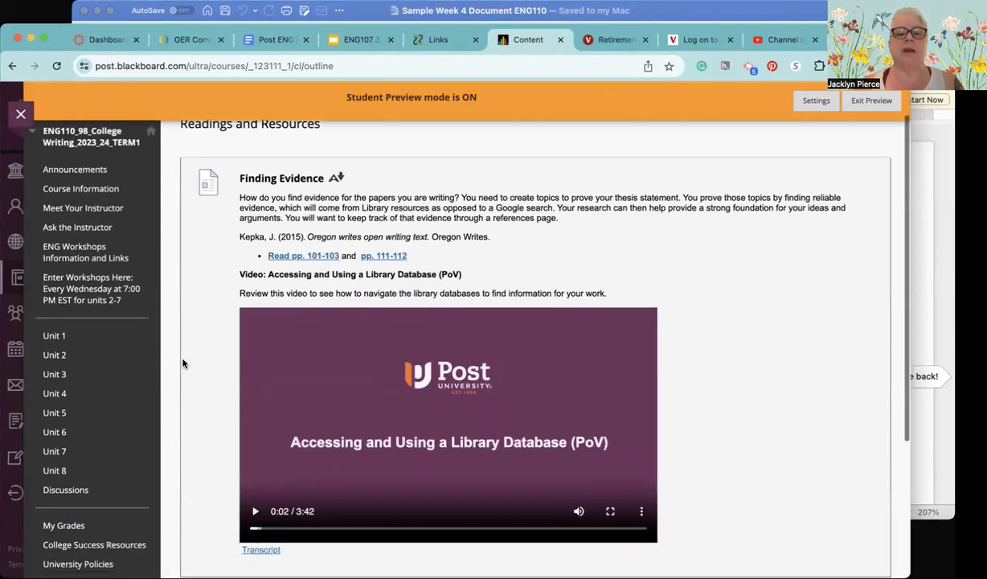
scroll(183, 363, "down", 4)
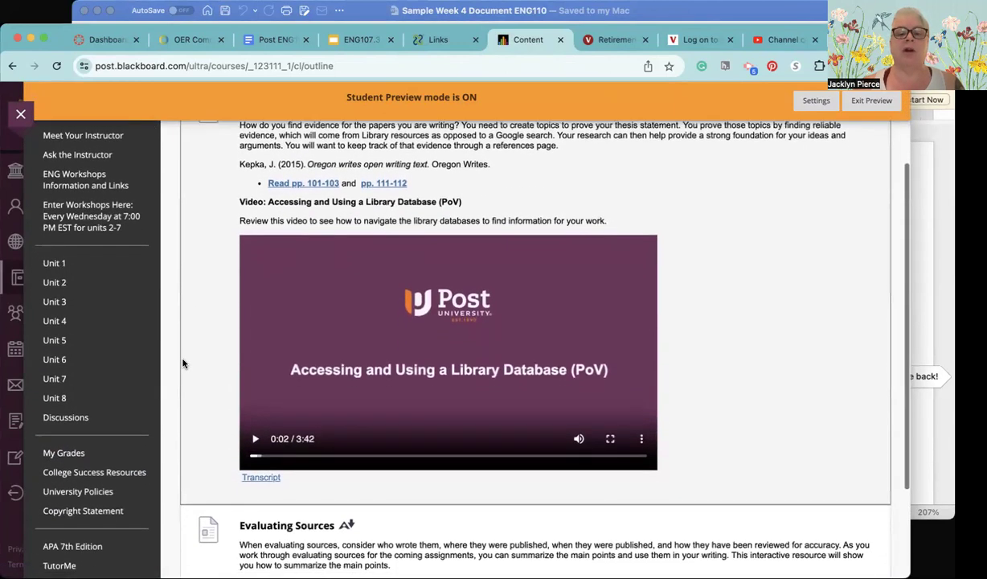
scroll(182, 364, "down", 2)
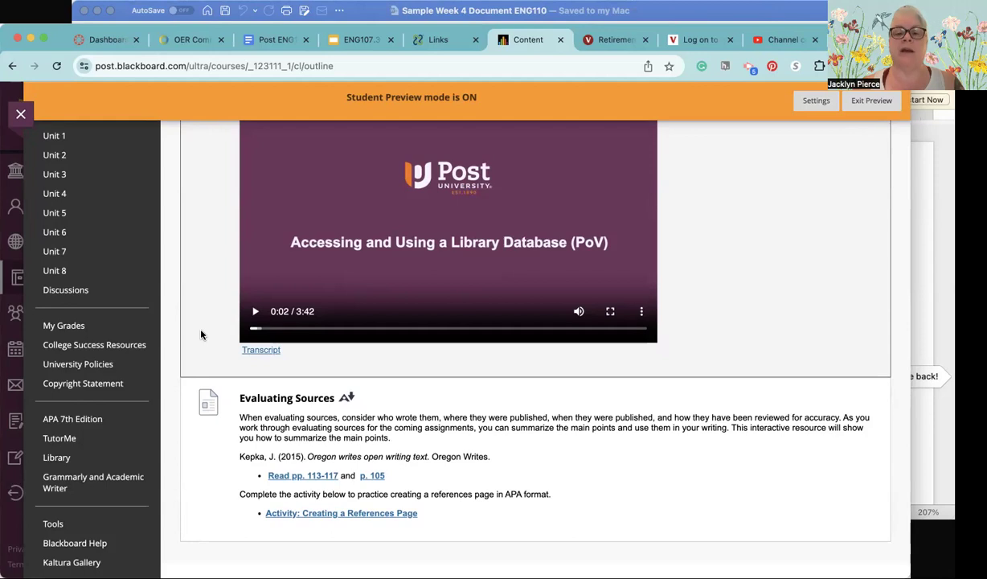
scroll(201, 334, "up", 3)
scroll(201, 334, "up", 1)
scroll(201, 335, "down", 1)
scroll(201, 334, "down", 3)
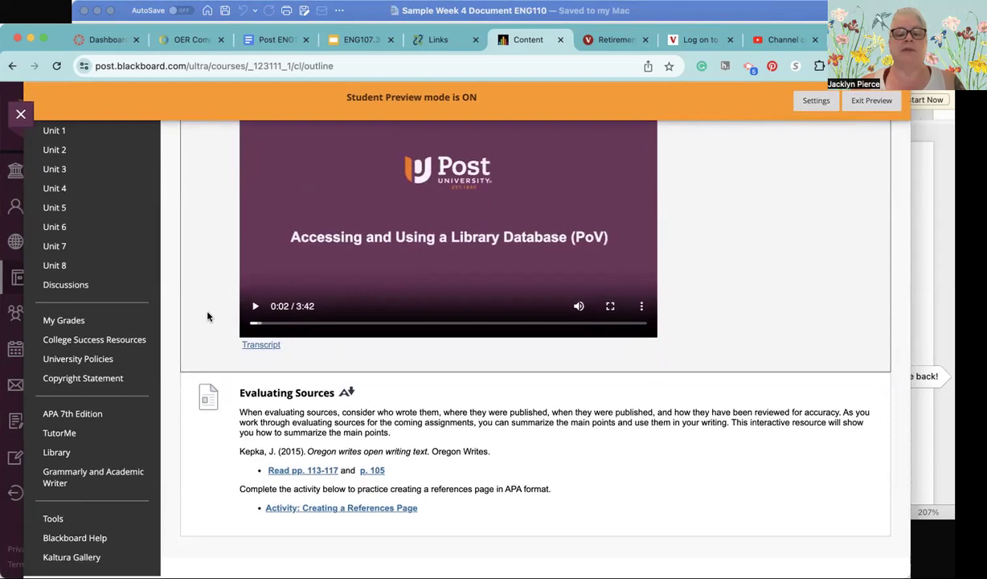
scroll(207, 316, "up", 1)
scroll(207, 316, "down", 1)
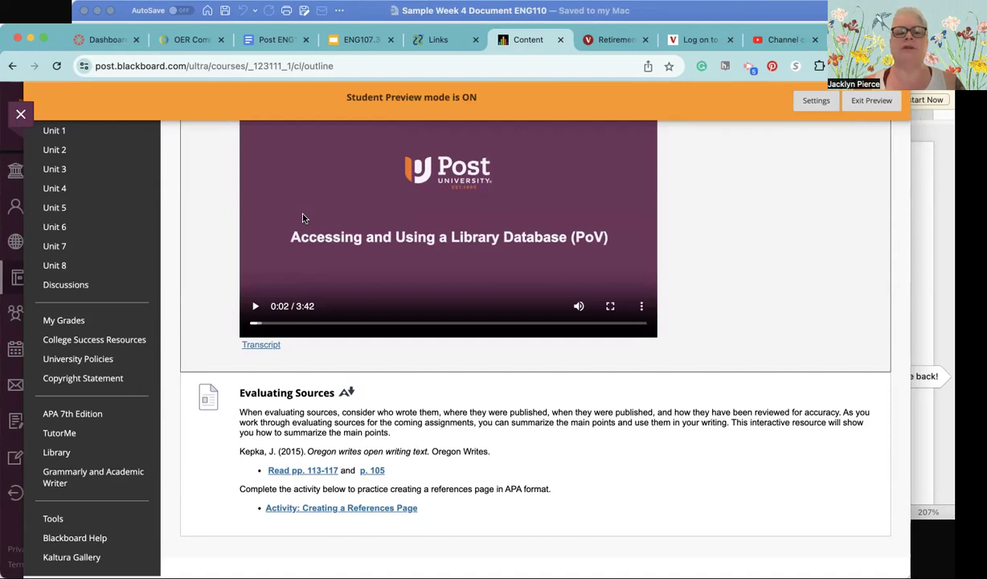
scroll(229, 246, "up", 5)
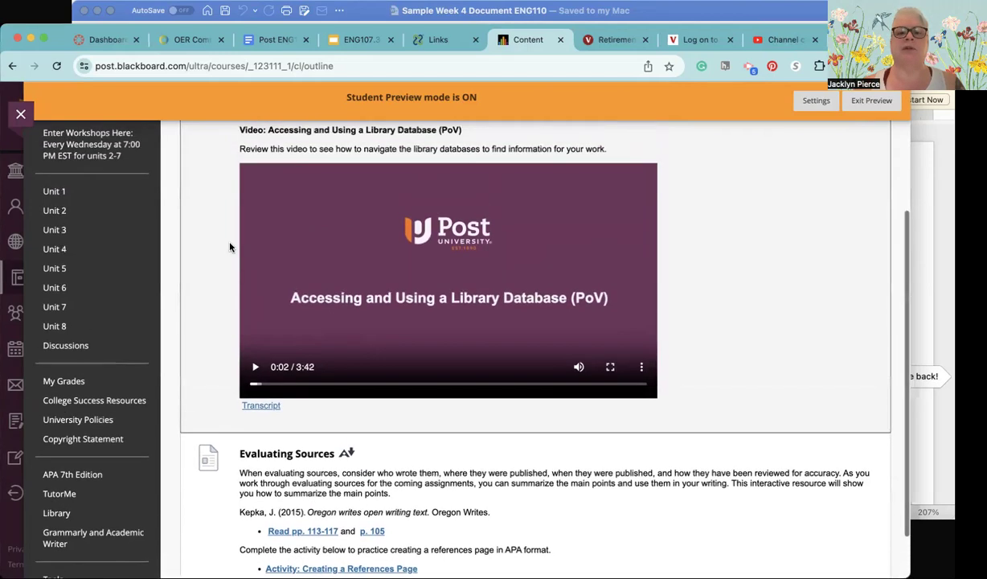
scroll(230, 247, "up", 2)
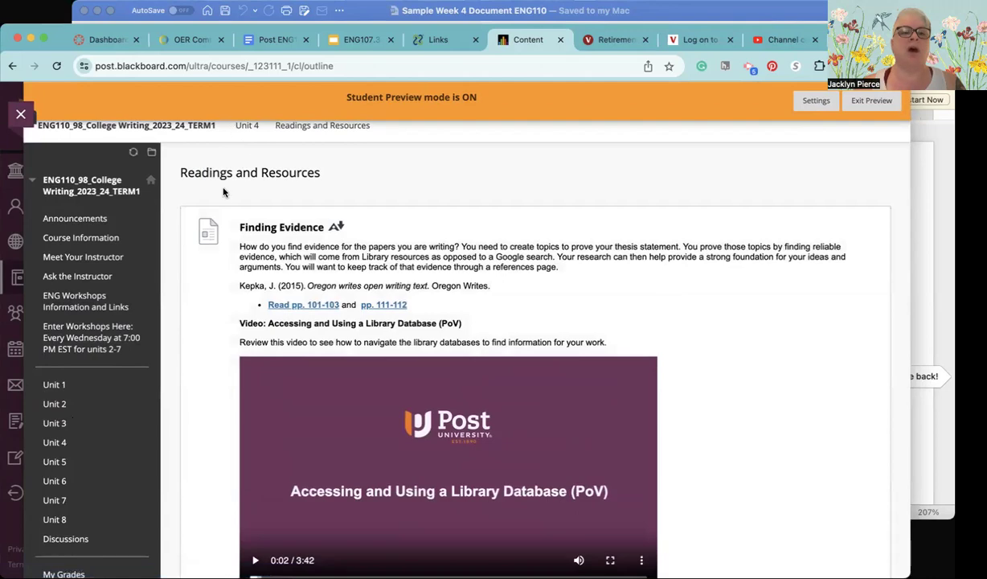
Go back to the Unit 4 outline and scroll to the Unit 4 DB pro-and-con prompt
left_click(244, 125)
scroll(280, 258, "down", 3)
scroll(279, 257, "down", 10)
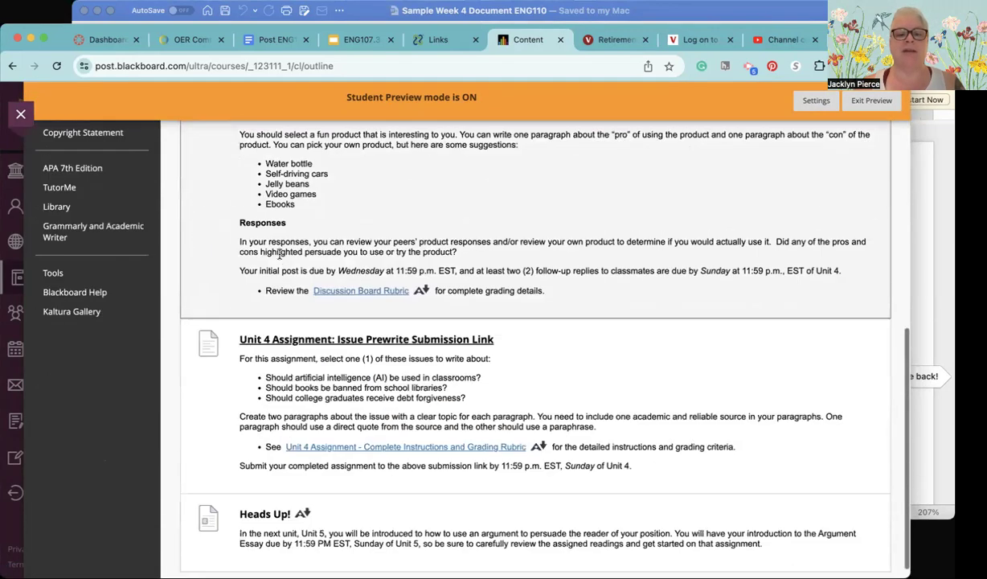
scroll(279, 255, "up", 4)
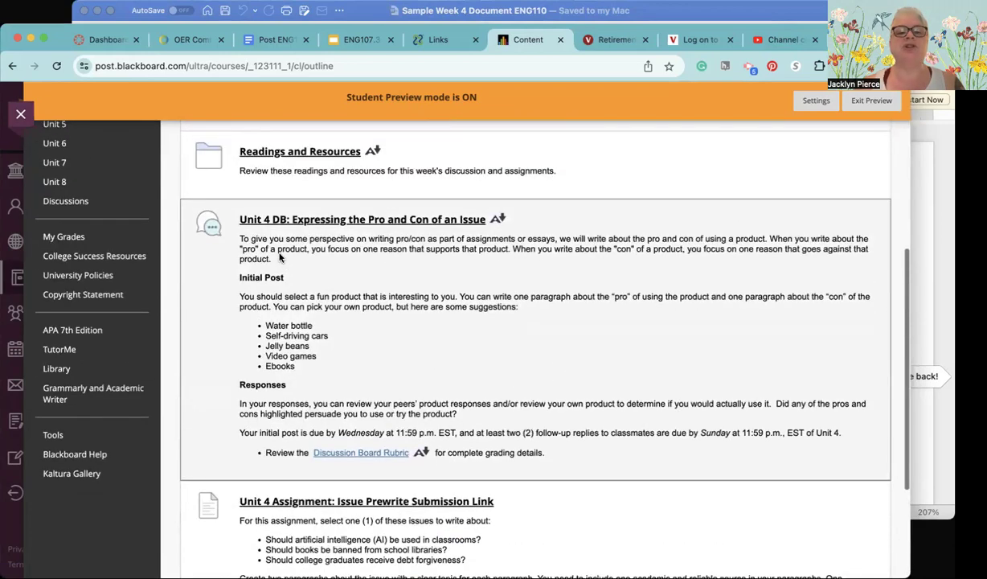
scroll(280, 257, "up", 1)
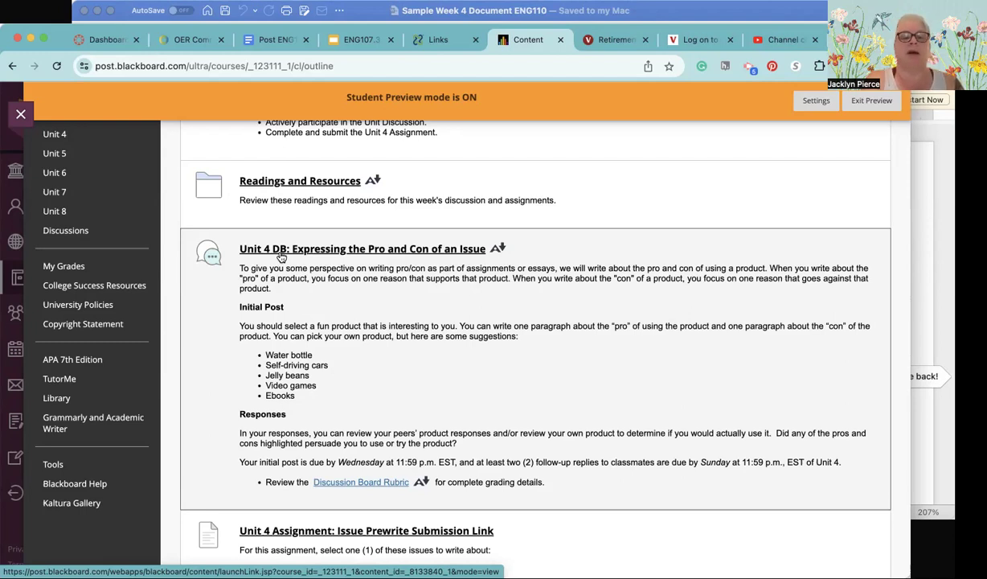
scroll(281, 258, "down", 1)
scroll(280, 253, "down", 1)
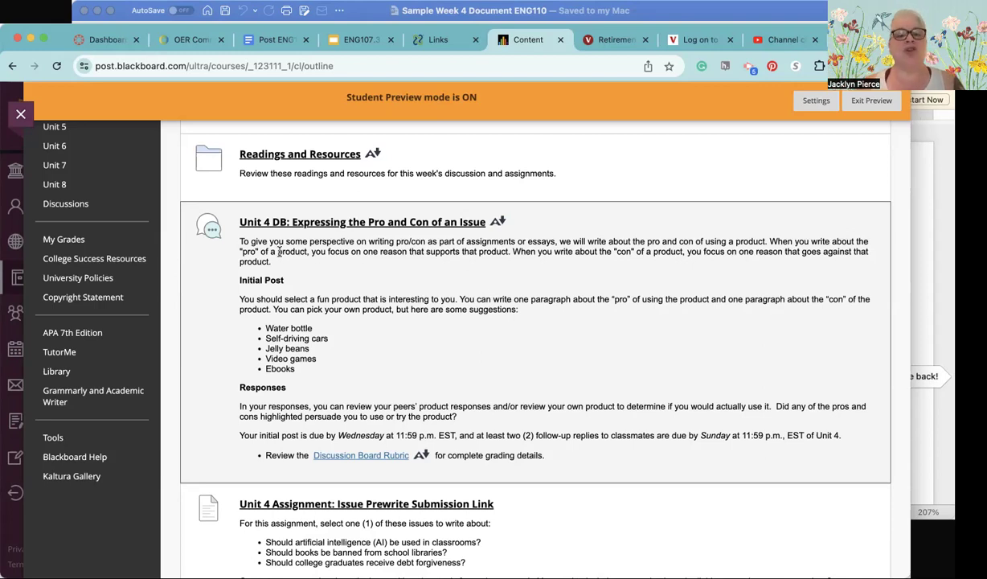
Scroll the Unit 4 page down to the Unit 4 Assignment: Issue Prewrite Submission Link
scroll(279, 251, "down", 3)
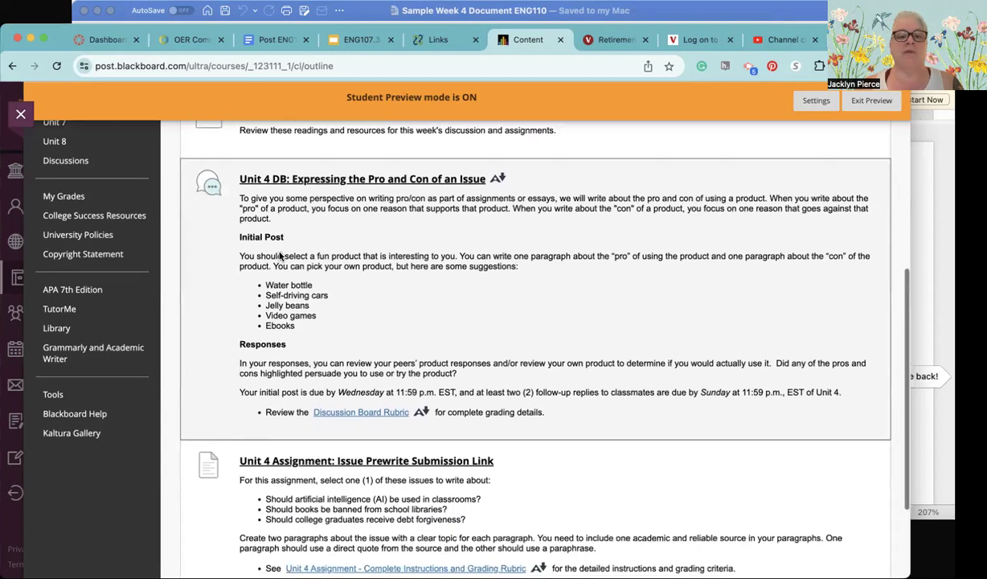
scroll(279, 251, "down", 3)
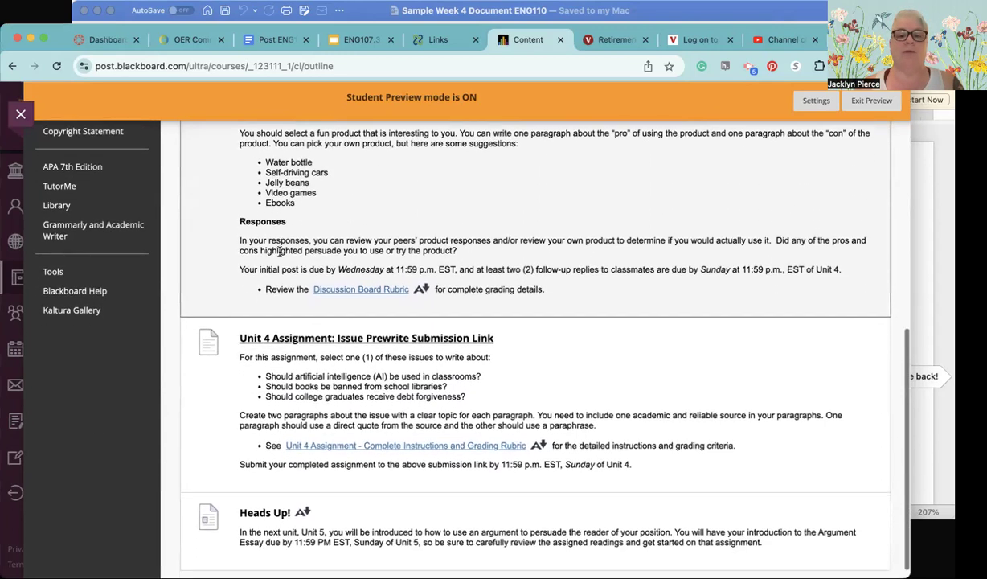
scroll(279, 252, "down", 1)
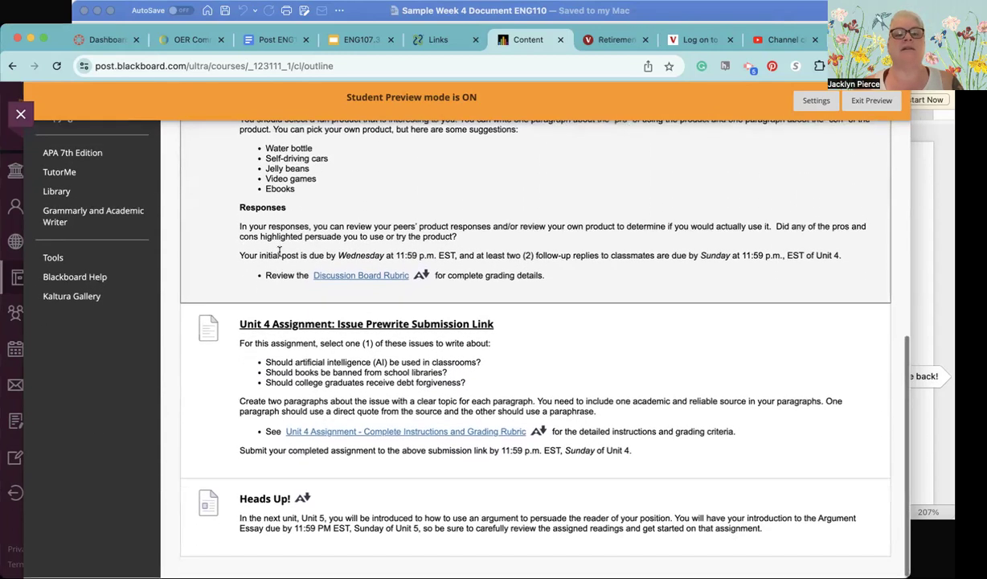
scroll(279, 252, "up", 1)
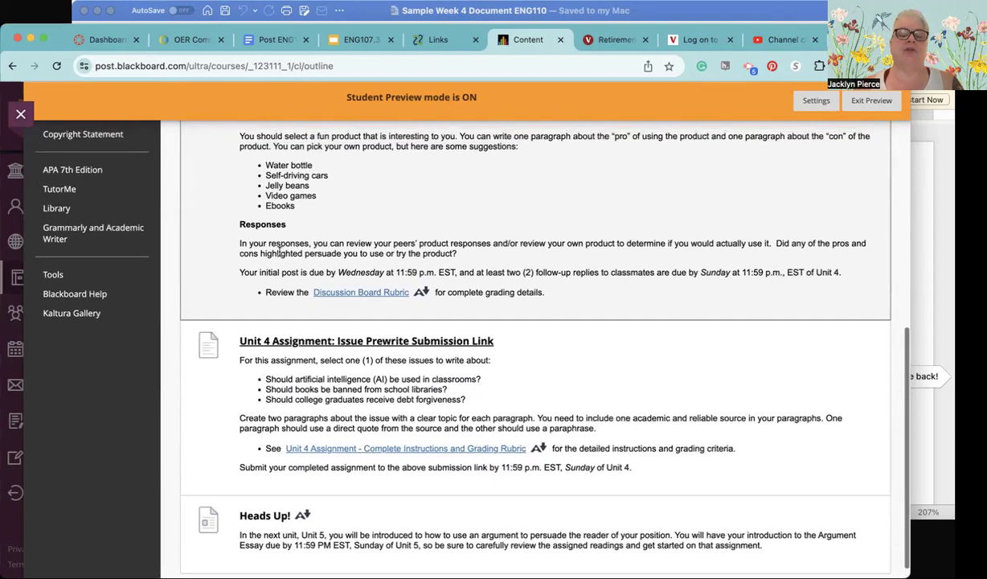
scroll(279, 252, "down", 1)
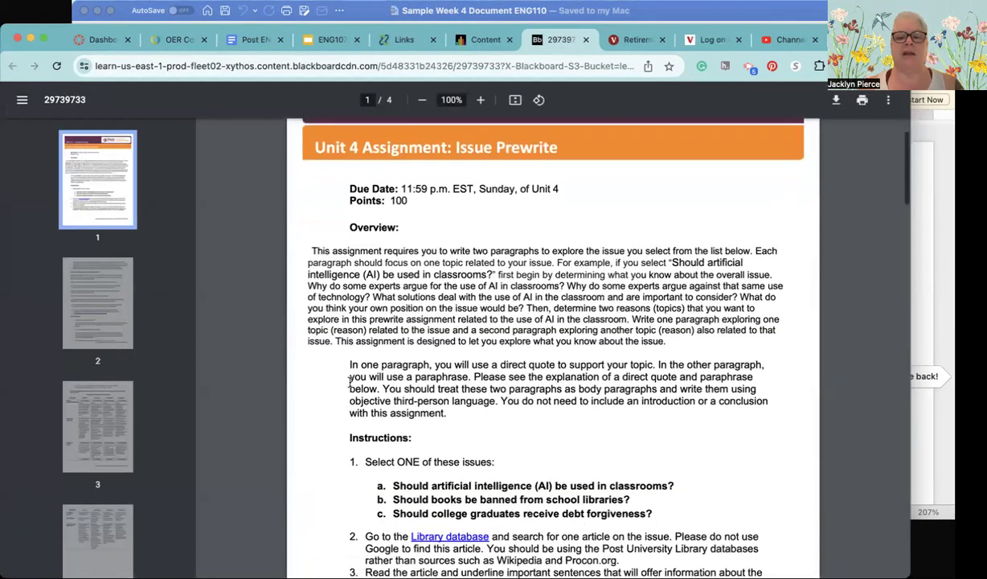
scroll(350, 382, "down", 3)
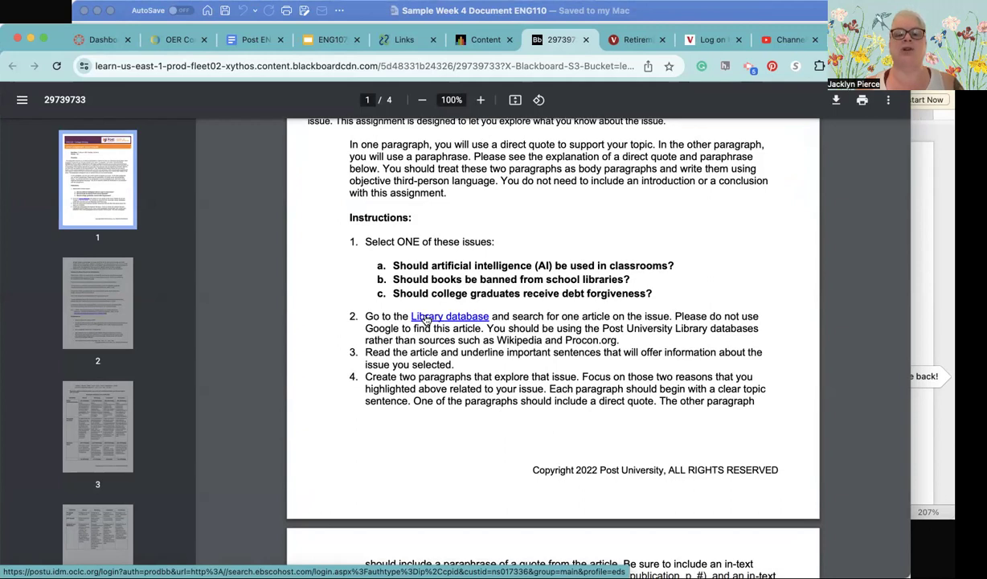
Open the Library database and enter 'artificial intelligence and' as the keyword search, fixing typos
left_click(426, 320)
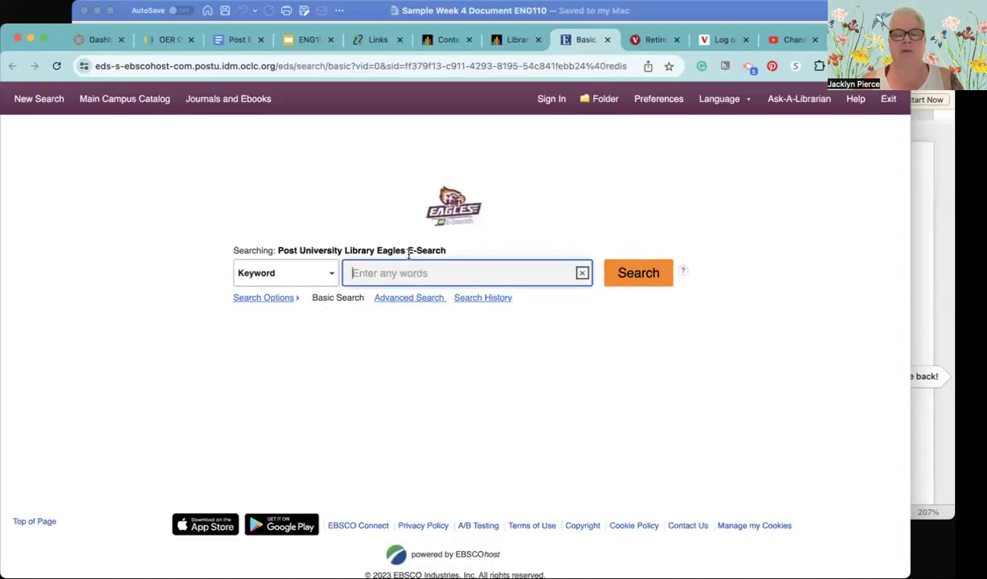
type("aritifical in")
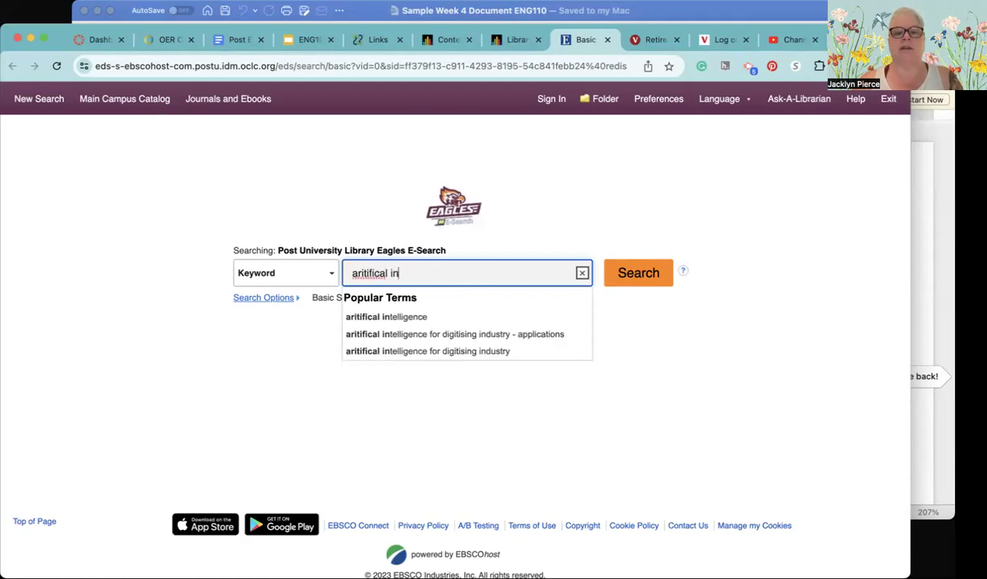
type("telligen")
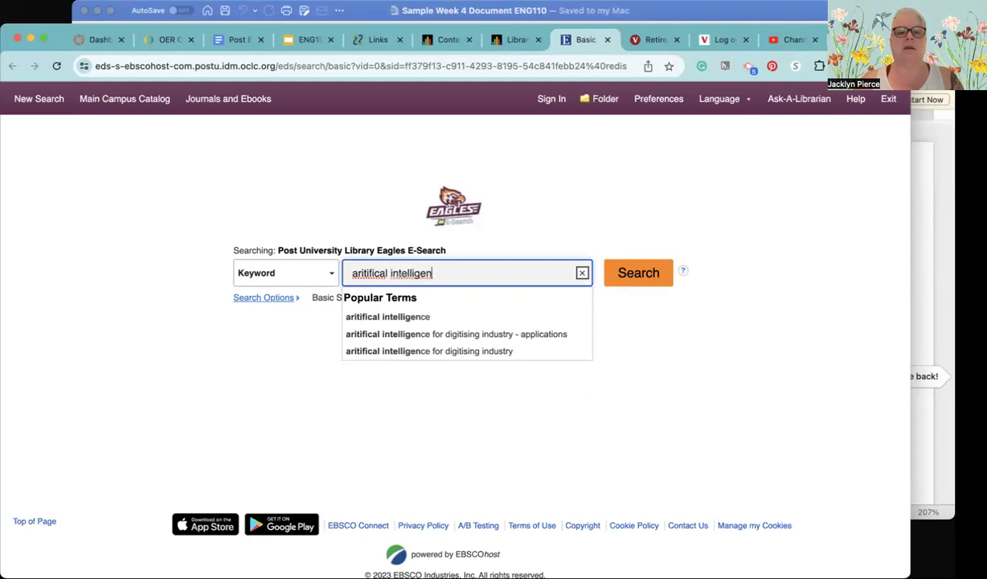
left_click(378, 272)
type("igen")
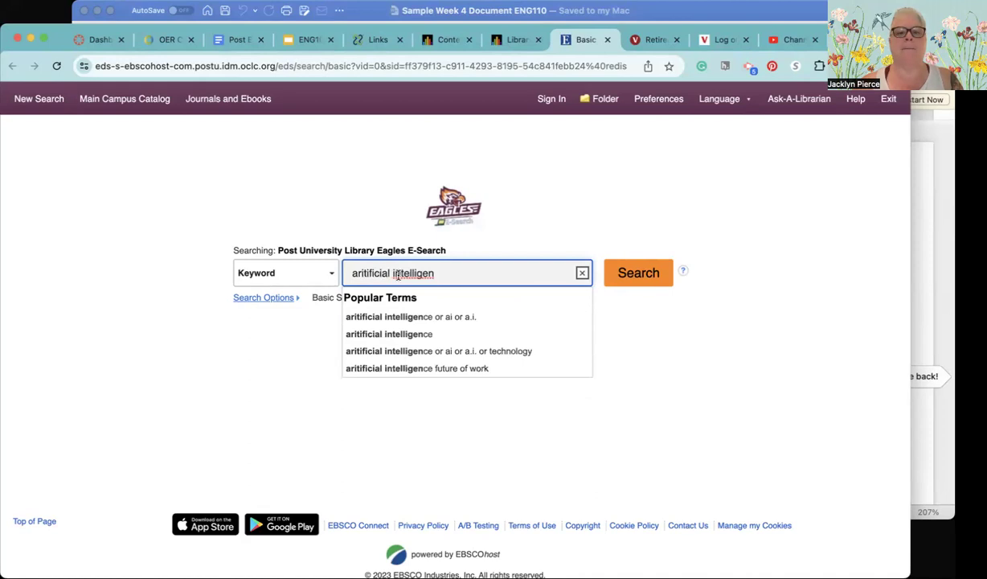
type("ce")
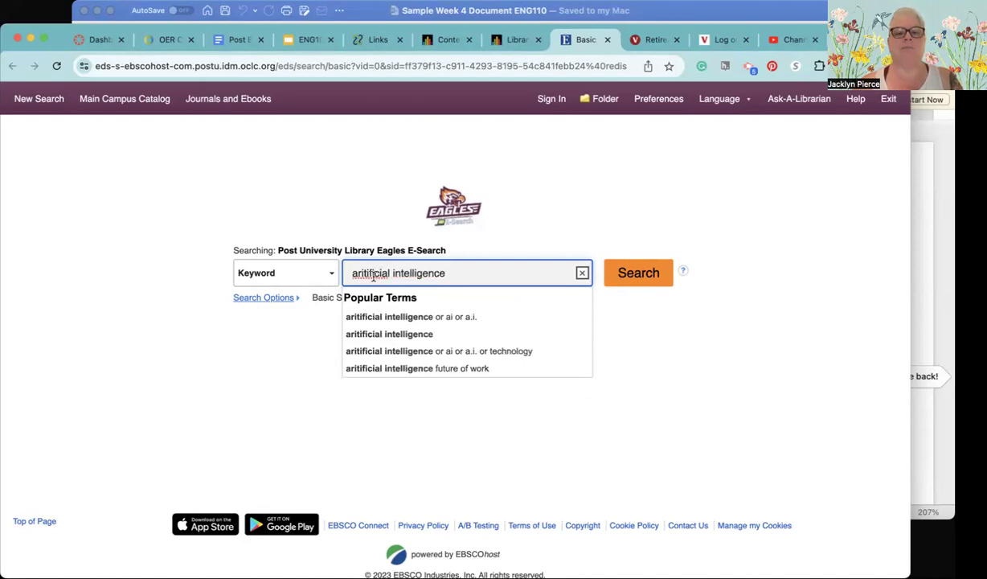
left_click(363, 272)
key("BackSpace")
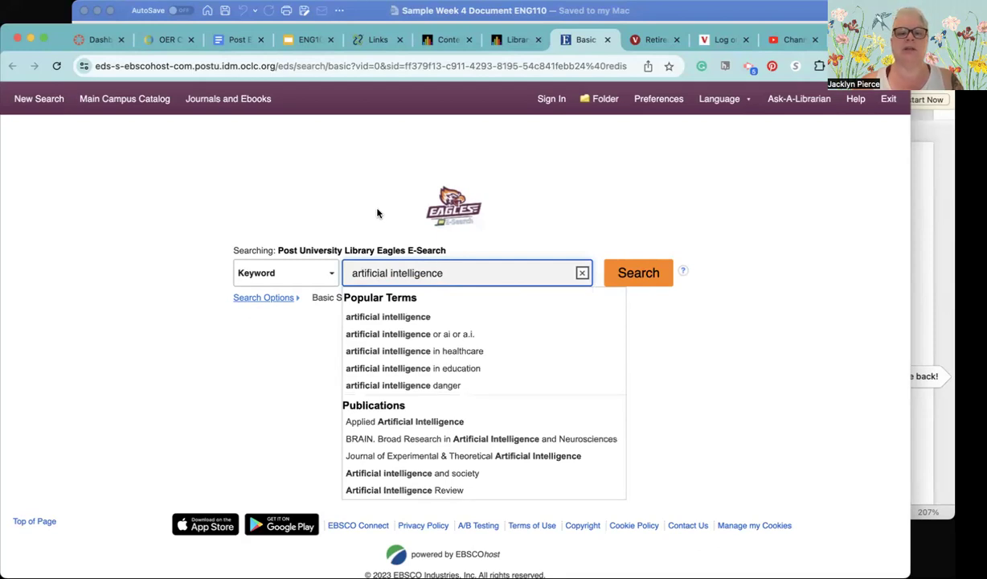
type("and")
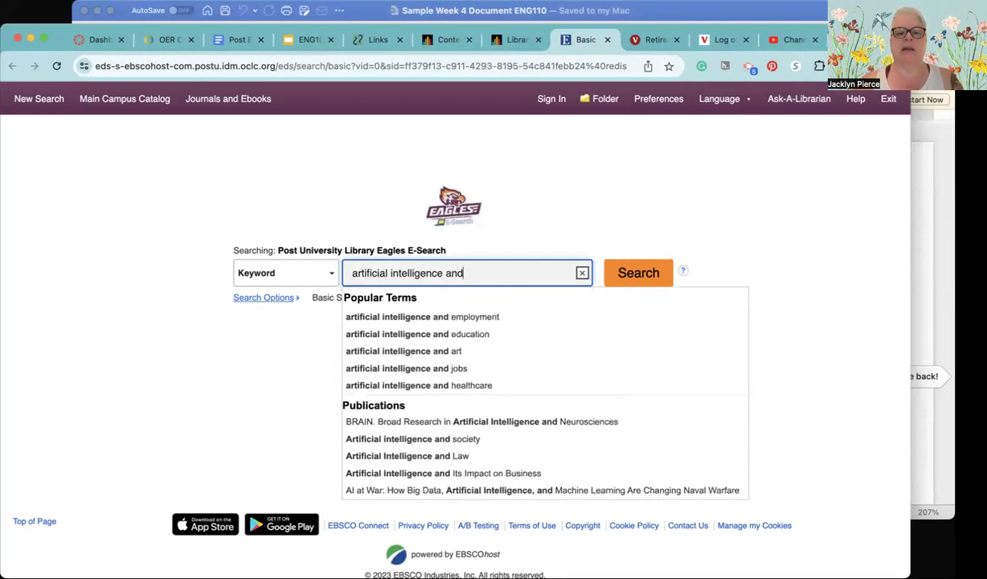
Search for 'artificial intelligence and education' and browse the 1,126,426 results
left_click(426, 334)
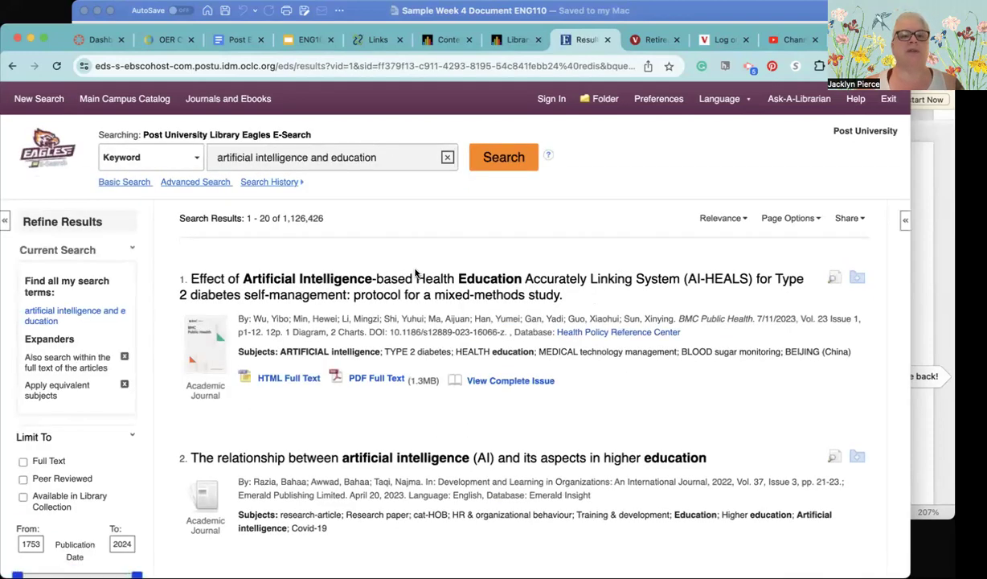
scroll(347, 232, "down", 3)
scroll(471, 217, "down", 5)
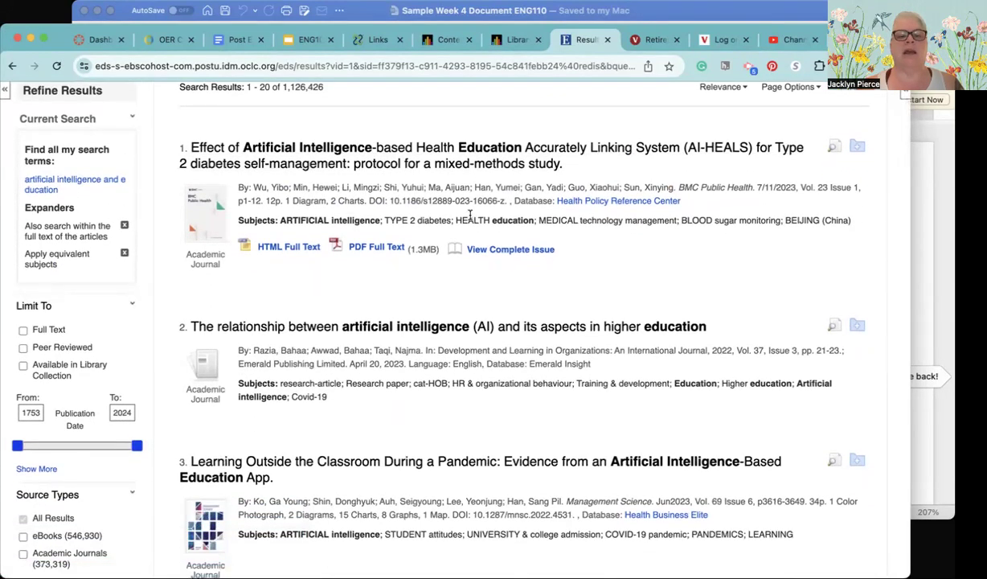
scroll(470, 216, "down", 2)
scroll(470, 218, "down", 3)
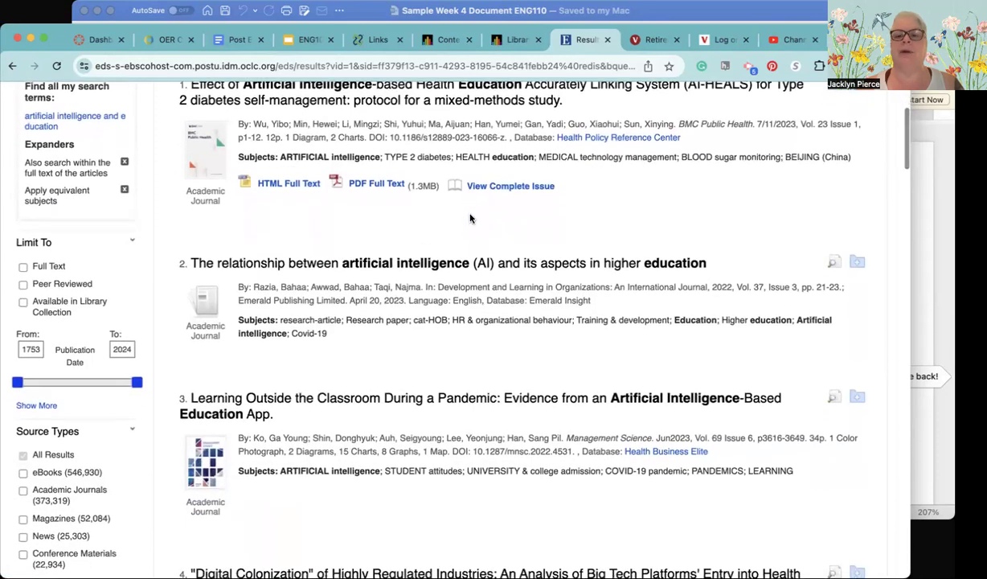
scroll(470, 218, "down", 2)
scroll(470, 217, "down", 1)
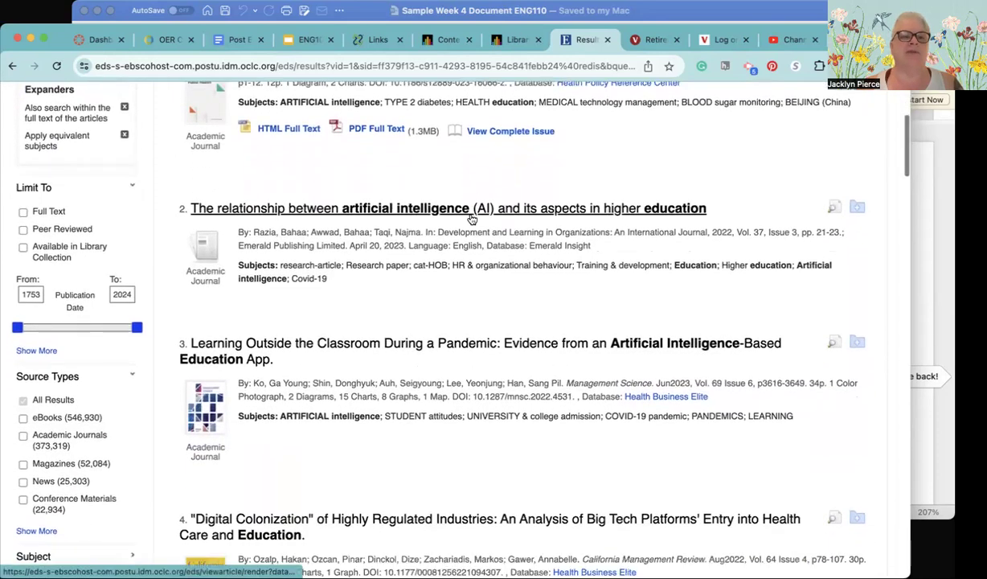
scroll(472, 219, "down", 3)
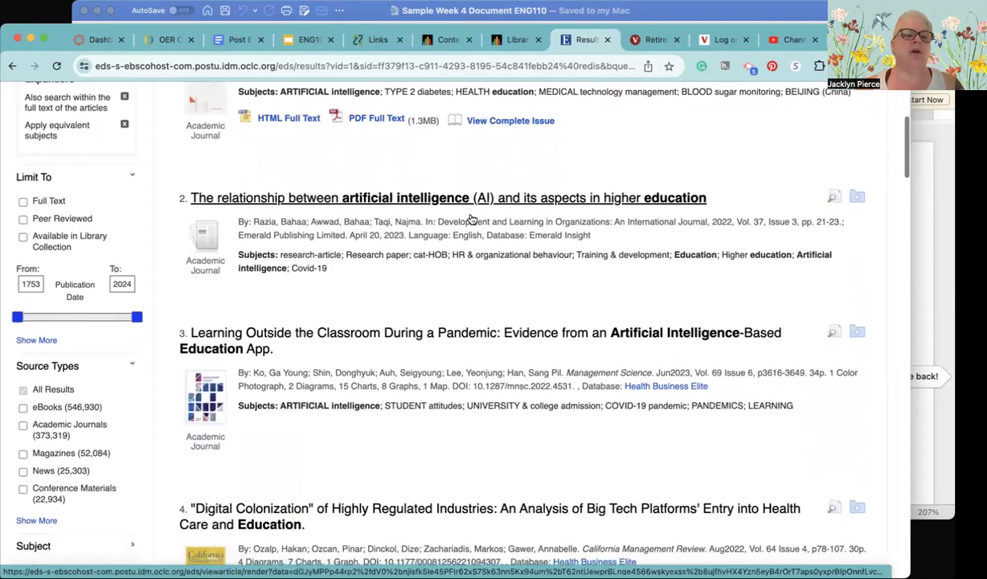
scroll(471, 217, "down", 2)
scroll(470, 215, "down", 5)
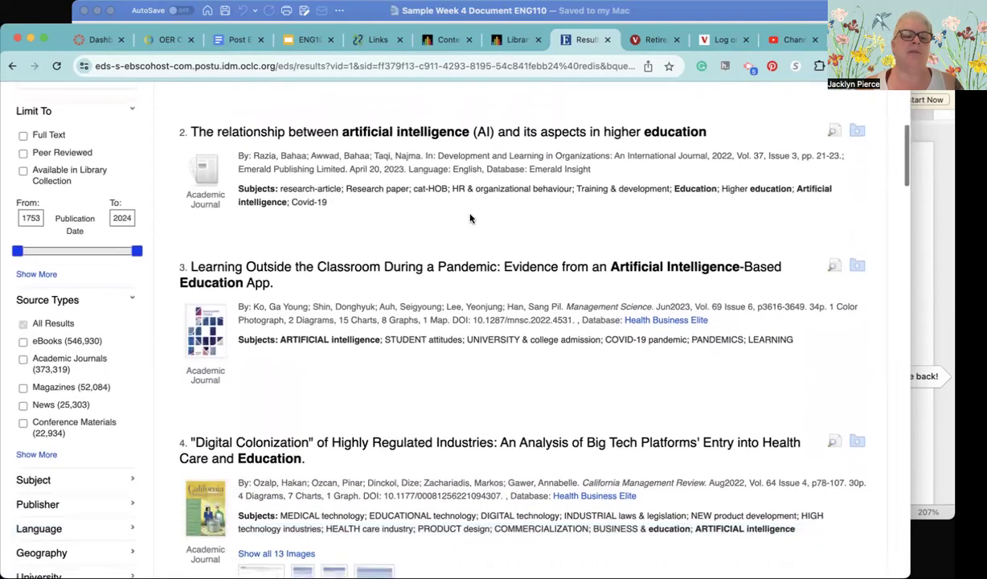
scroll(471, 218, "up", 4)
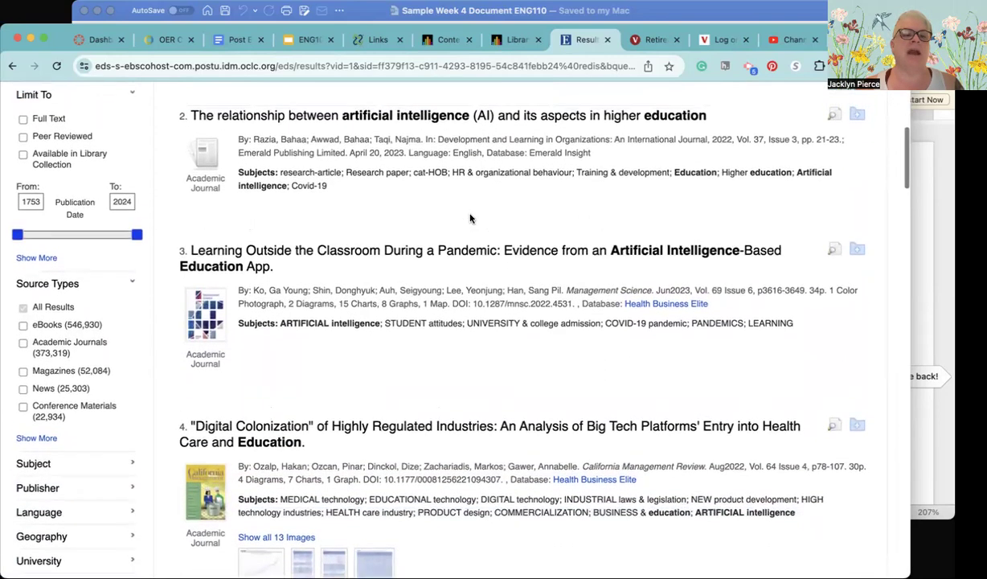
scroll(471, 218, "up", 3)
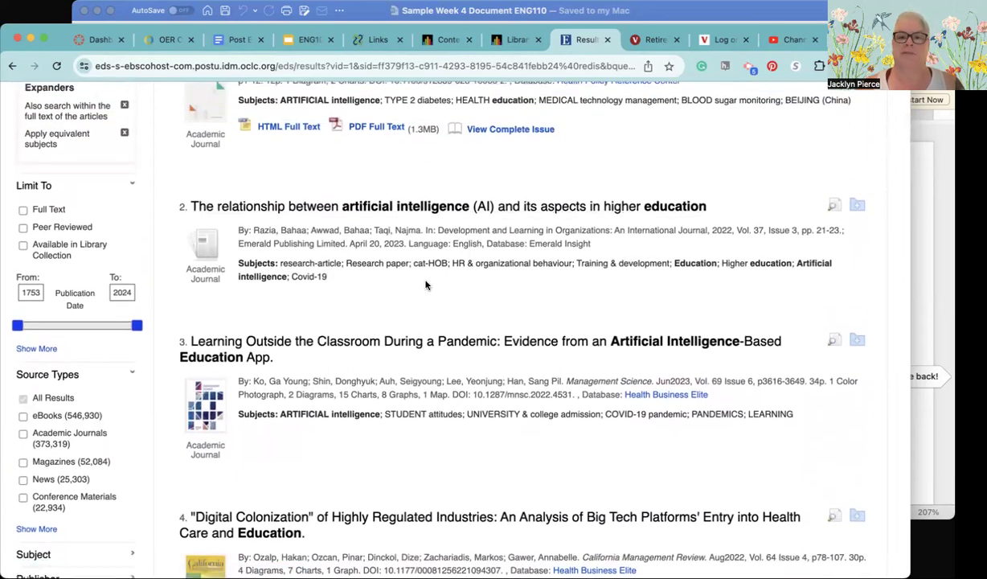
scroll(375, 320, "down", 15)
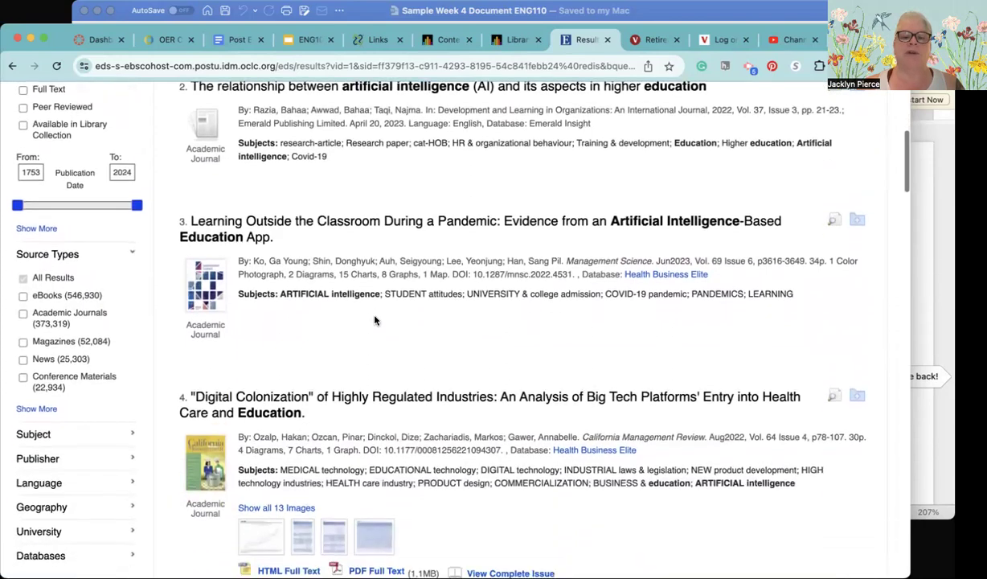
scroll(375, 318, "up", 15)
Add 'and plagiarism' to the search keywords and rerun the search
left_click(374, 157)
type("and plagi")
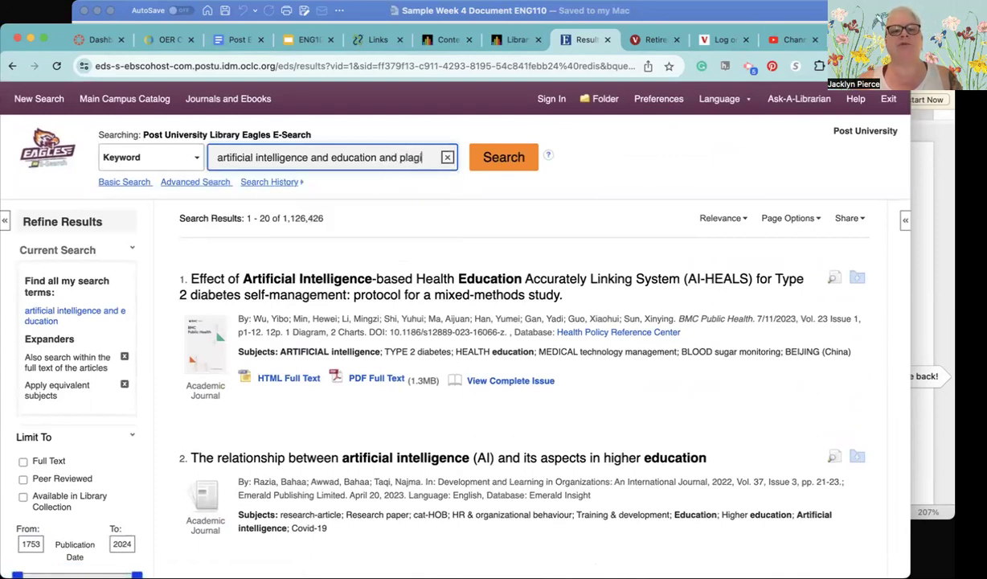
type("arism")
key("Return")
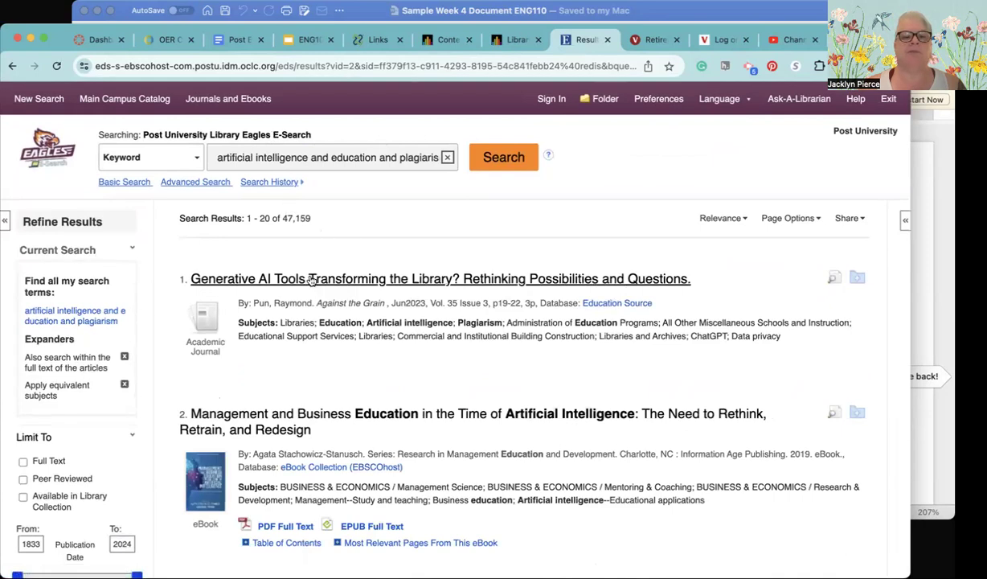
Scroll down the 47,159 results to result 6, the New York City ChatGPT article
scroll(305, 378, "down", 2)
scroll(305, 378, "down", 5)
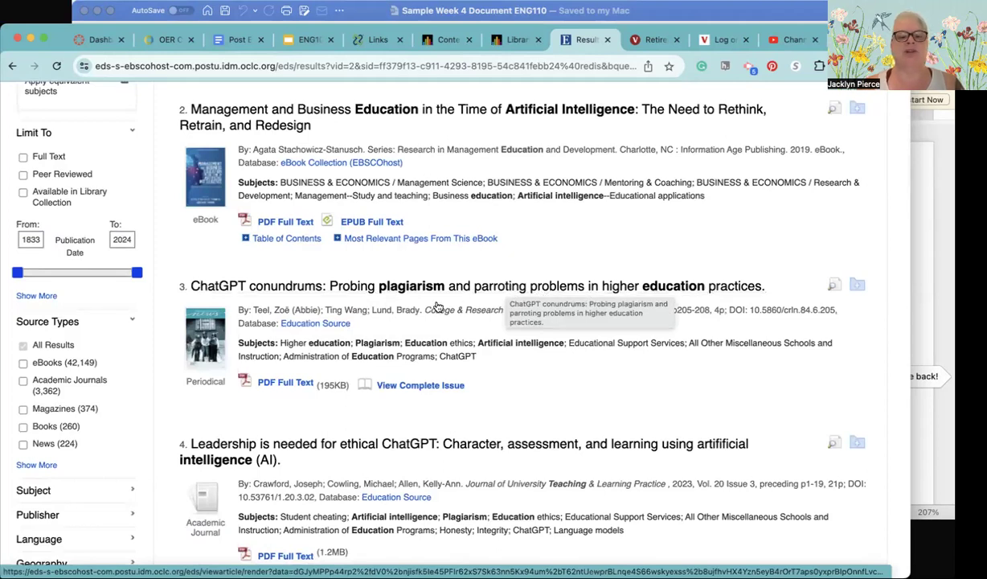
scroll(346, 312, "down", 3)
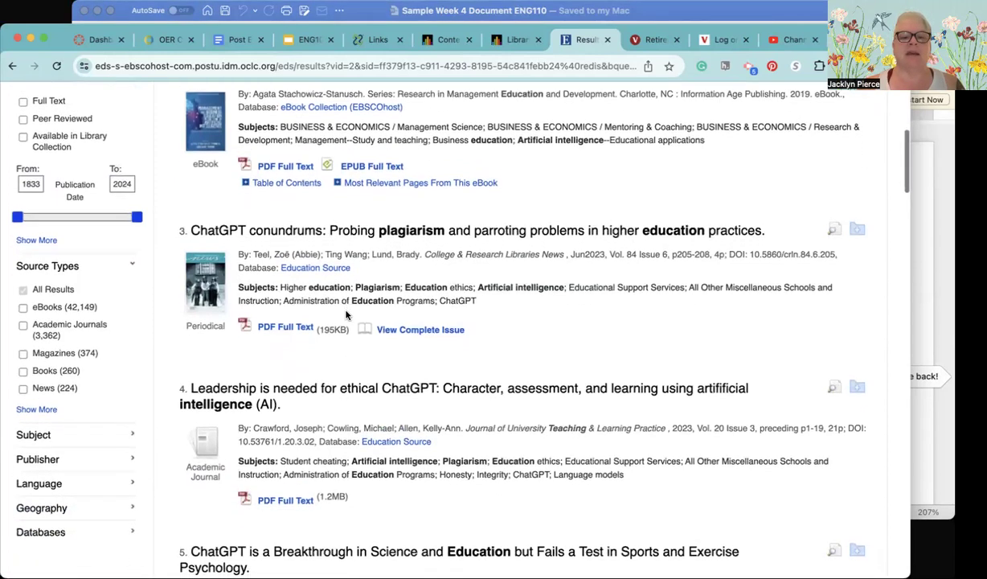
scroll(346, 313, "down", 1)
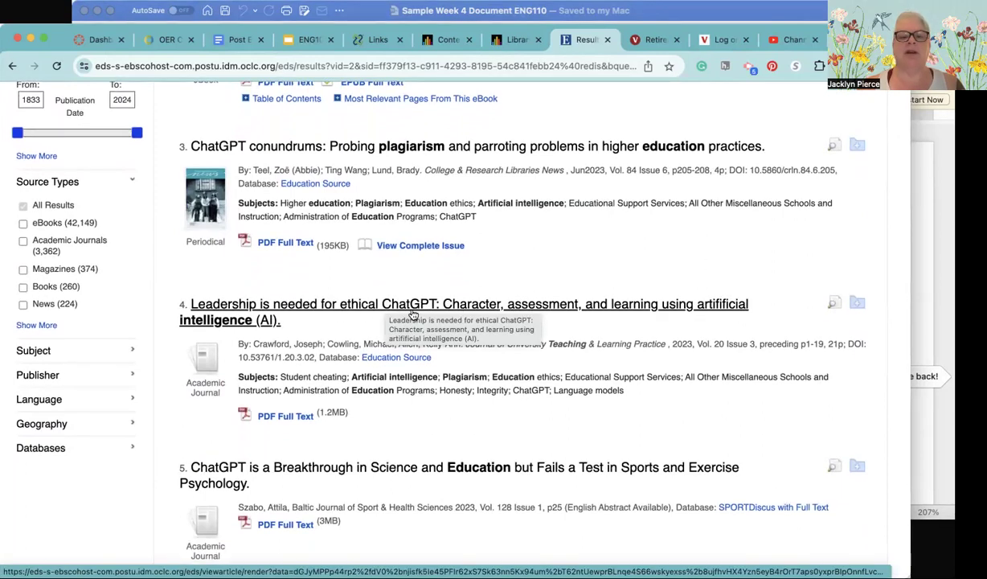
scroll(412, 313, "down", 2)
scroll(413, 313, "down", 5)
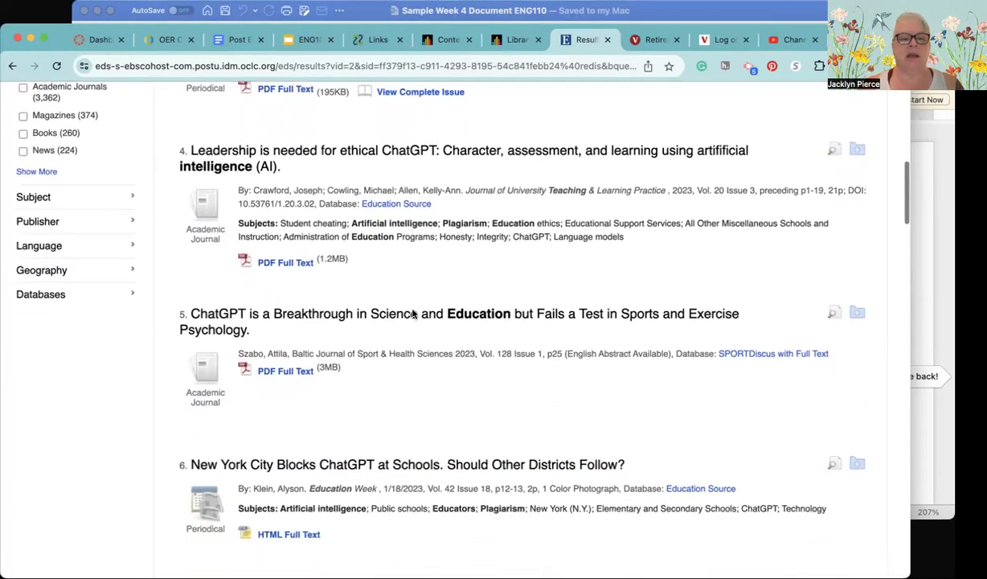
scroll(413, 314, "down", 2)
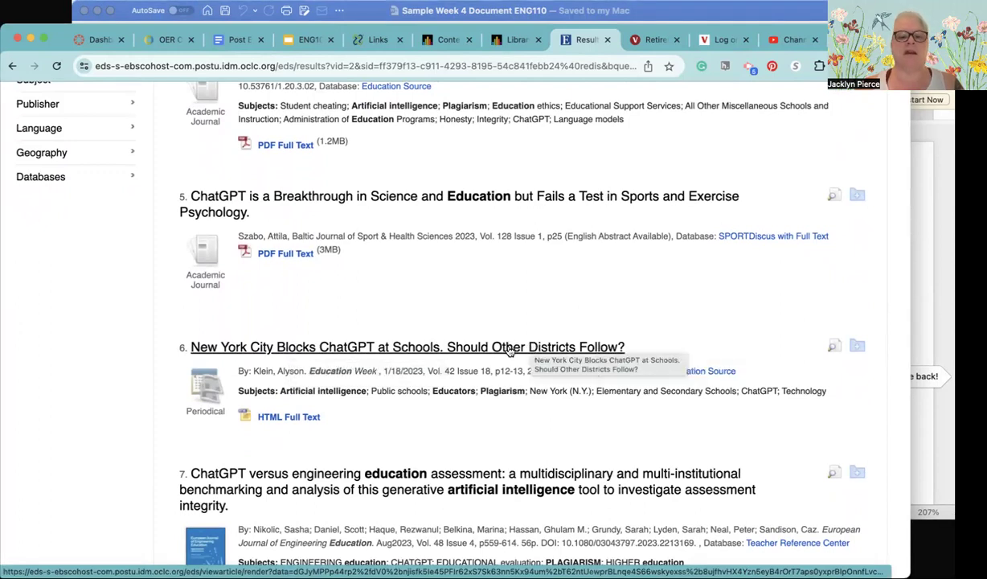
scroll(341, 361, "down", 1)
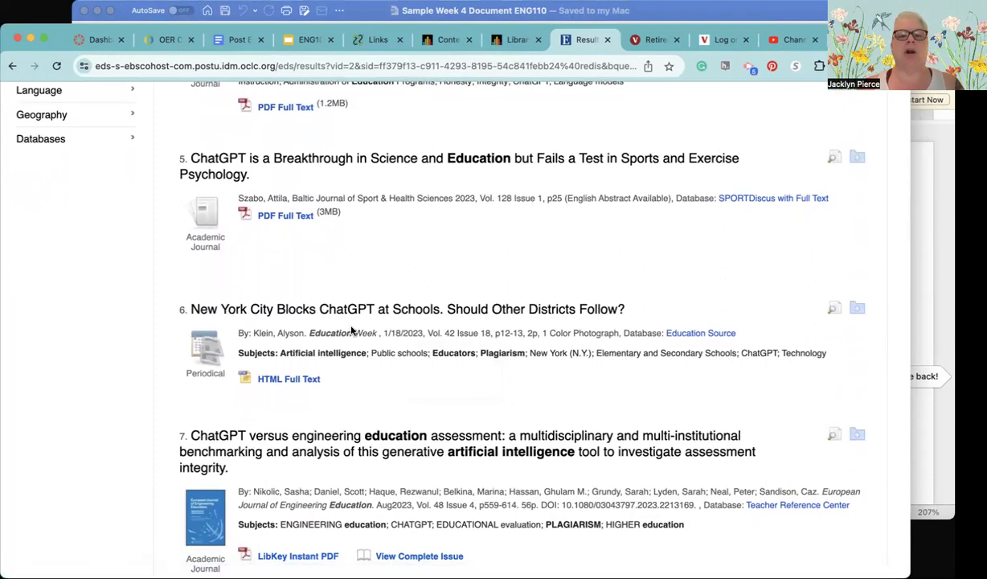
scroll(351, 329, "down", 1)
Open the 'New York City Blocks ChatGPT at Schools' record and select its APA 7th citation
left_click(351, 299)
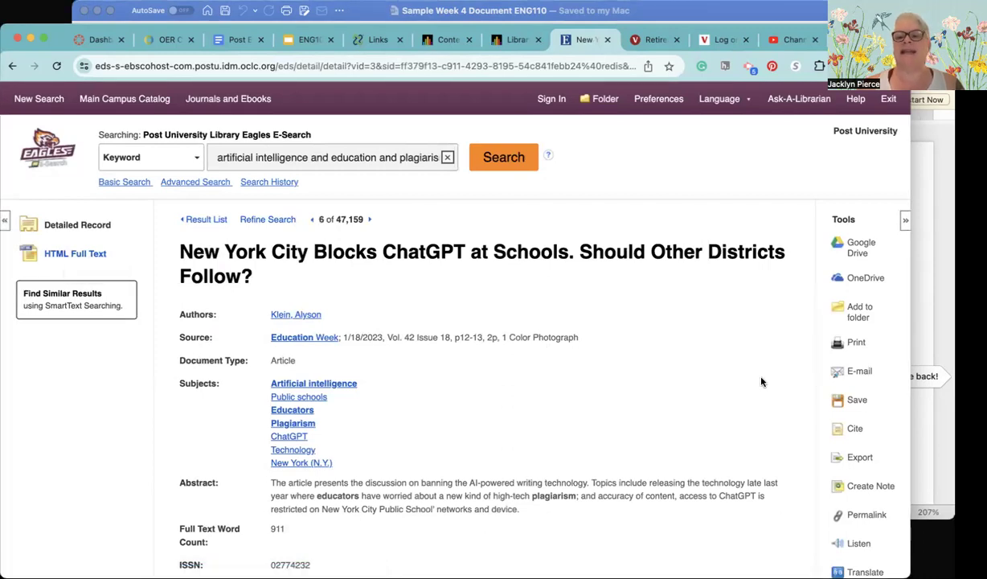
left_click(855, 431)
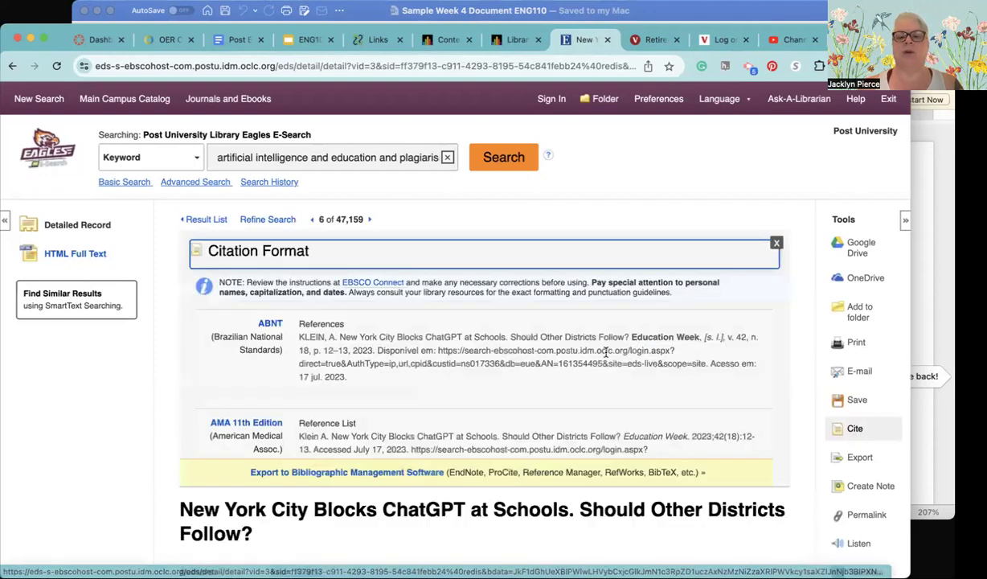
scroll(520, 333, "down", 4)
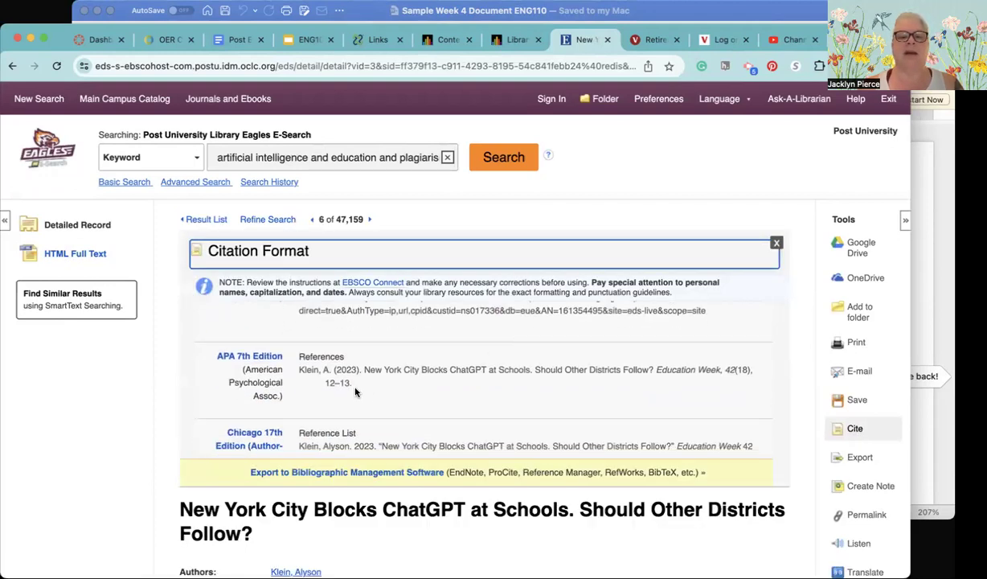
left_click_drag(356, 391, 308, 369)
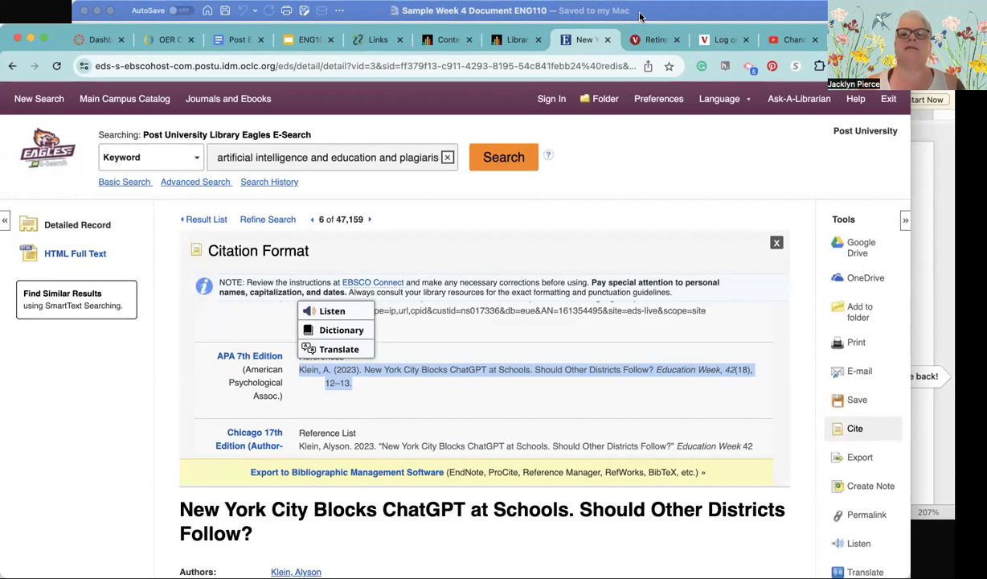
Switch to the Word paper and scroll to its References list
left_click(640, 15)
scroll(507, 294, "down", 10)
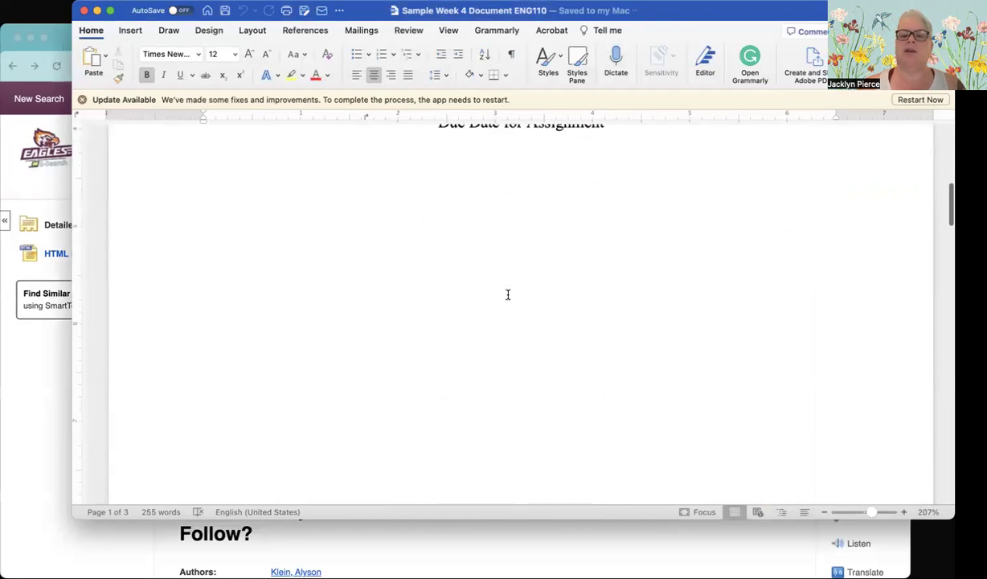
scroll(507, 294, "down", 20)
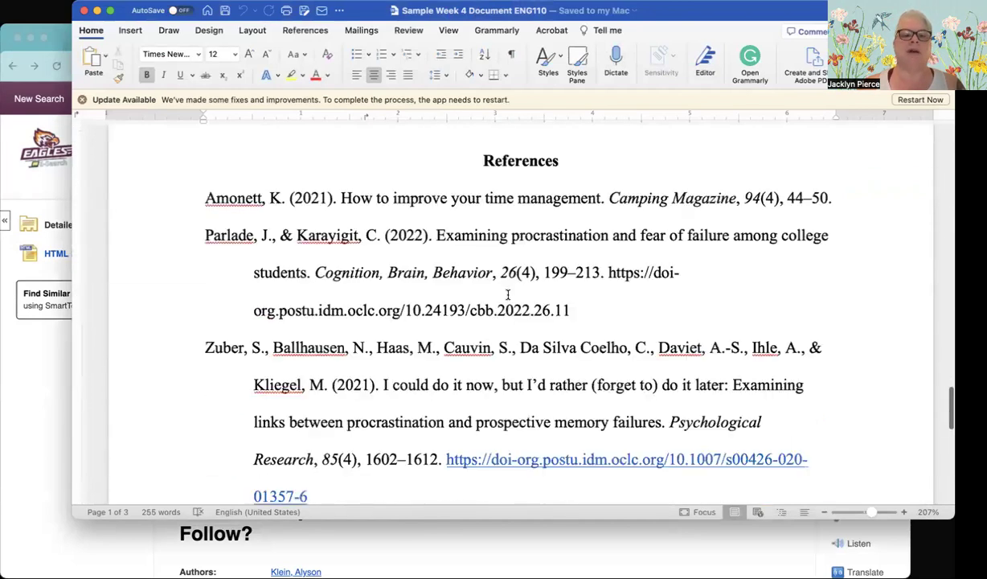
scroll(507, 295, "down", 1)
scroll(508, 294, "up", 2)
scroll(508, 295, "down", 3)
scroll(507, 295, "down", 1)
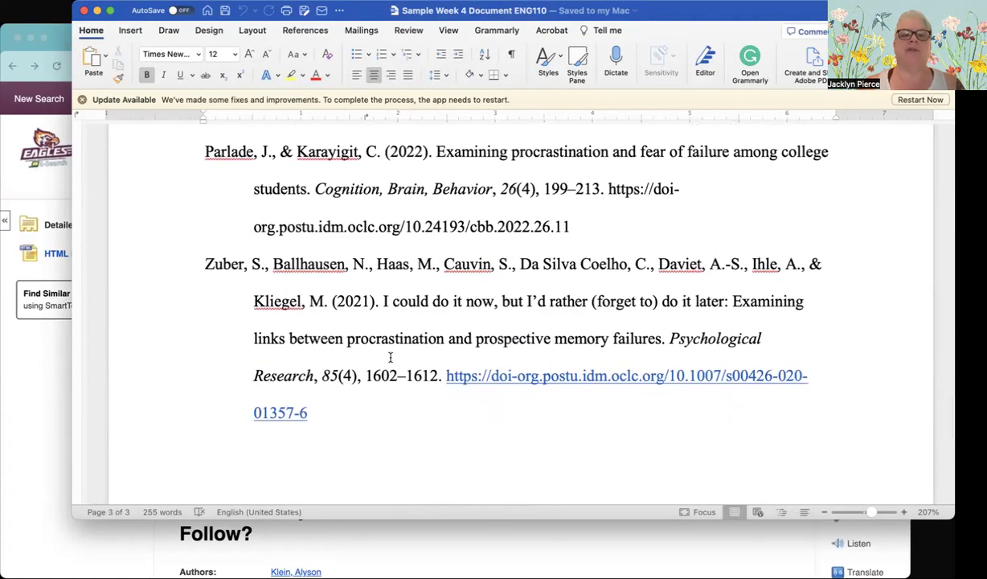
scroll(369, 378, "up", 6)
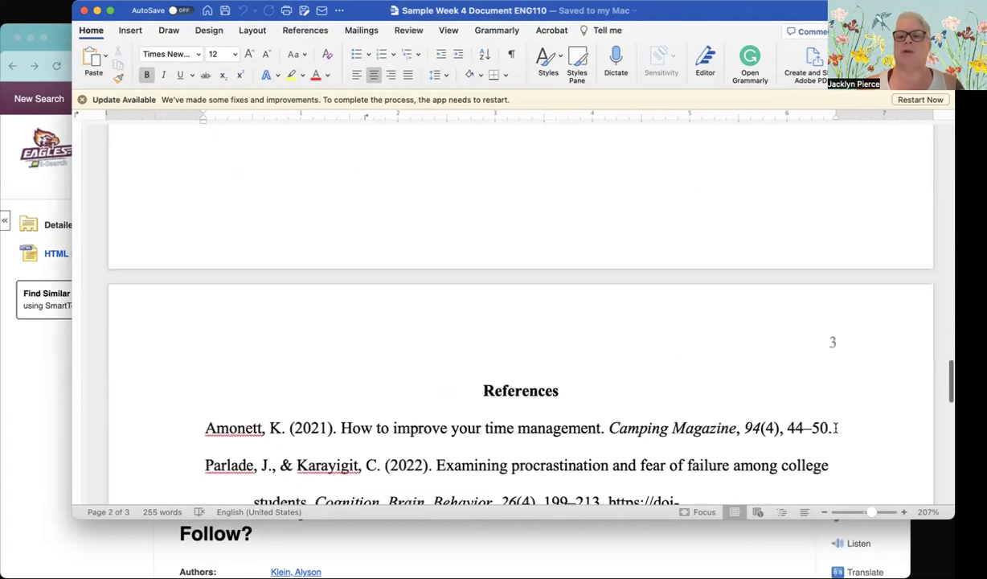
Paste the Klein (2023) APA citation on a new line after the Amonett entry
left_click(837, 428)
key("Return")
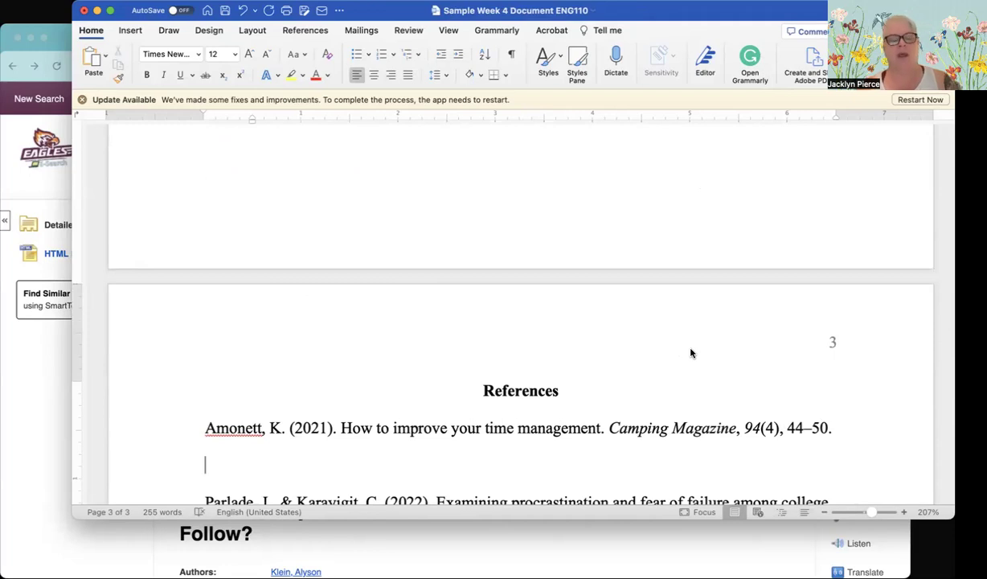
left_click(105, 62)
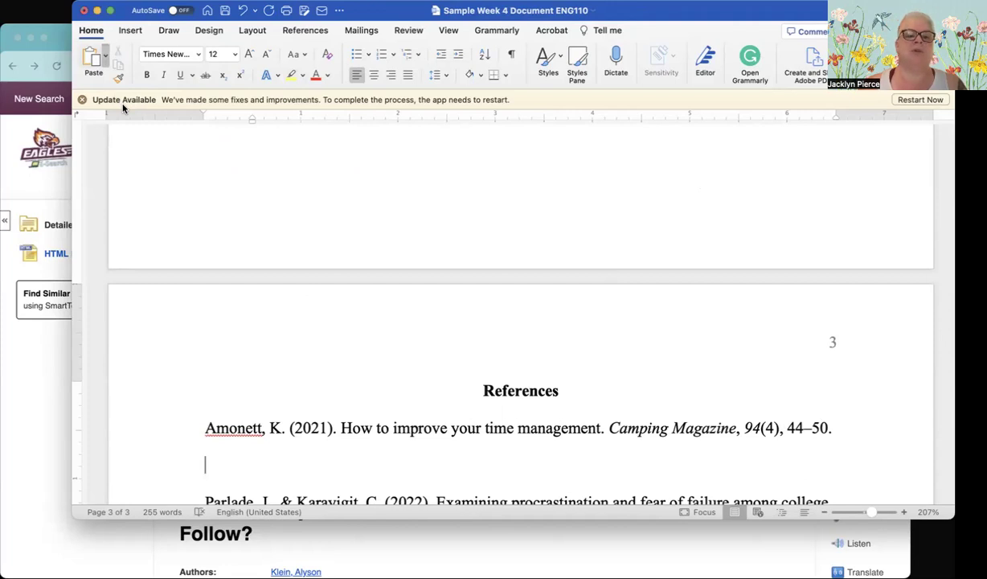
type("Klein, A. (2023). New York City Blocks ChatGPT at Schools. Should Other Districts Follow? Education Week, 42(18), 12–13.")
scroll(267, 188, "down", 3)
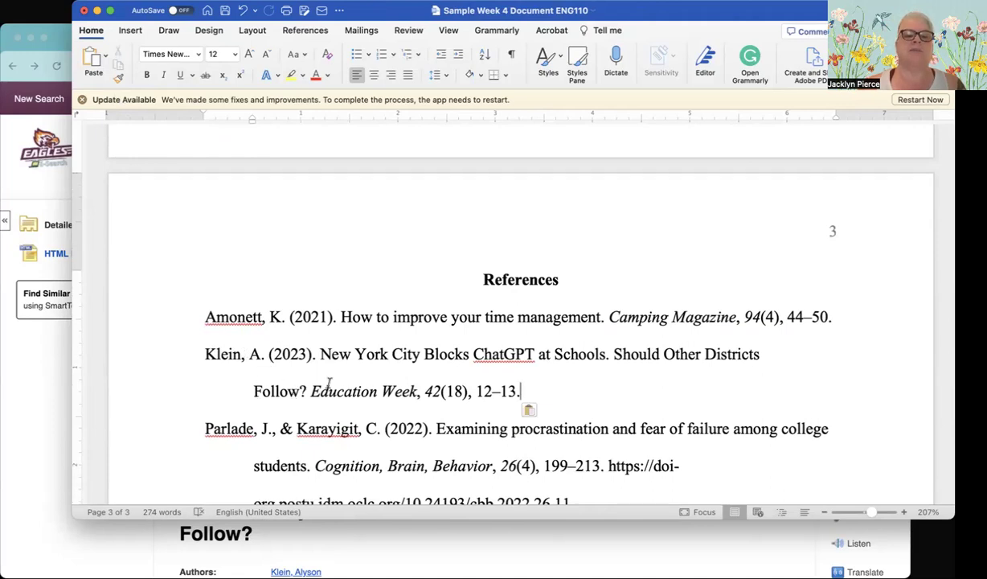
scroll(373, 378, "down", 4)
scroll(373, 378, "up", 2)
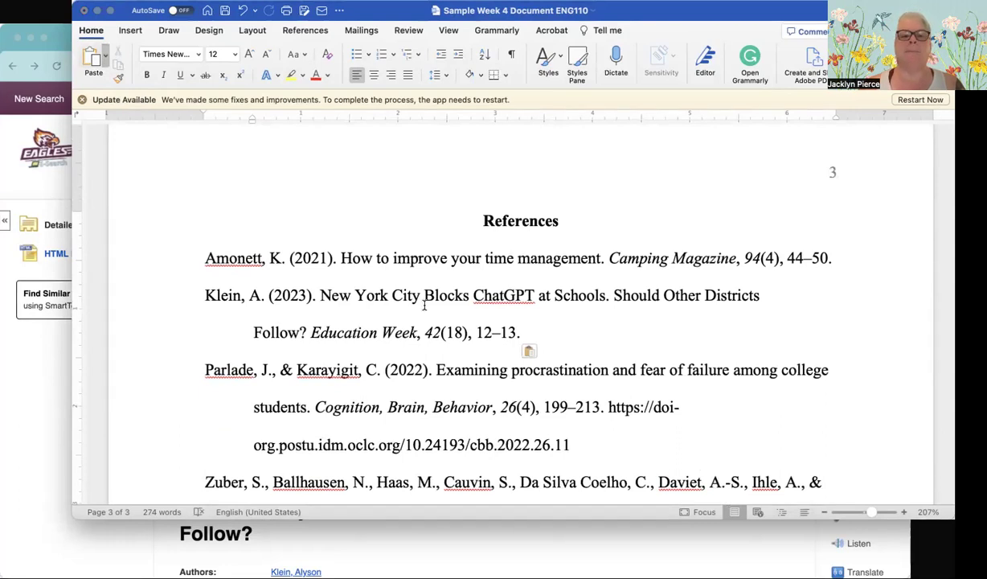
scroll(424, 305, "down", 7)
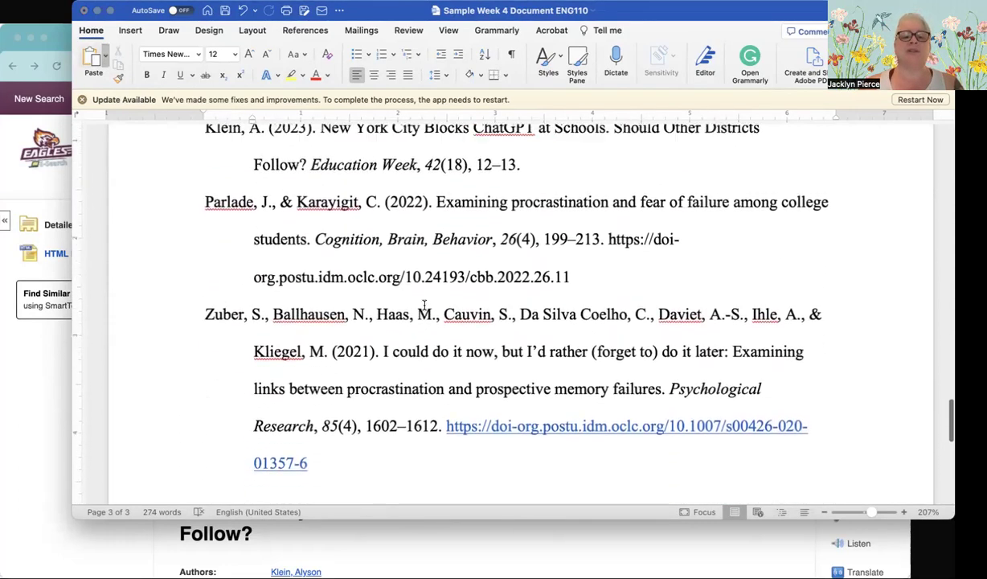
scroll(424, 305, "up", 5)
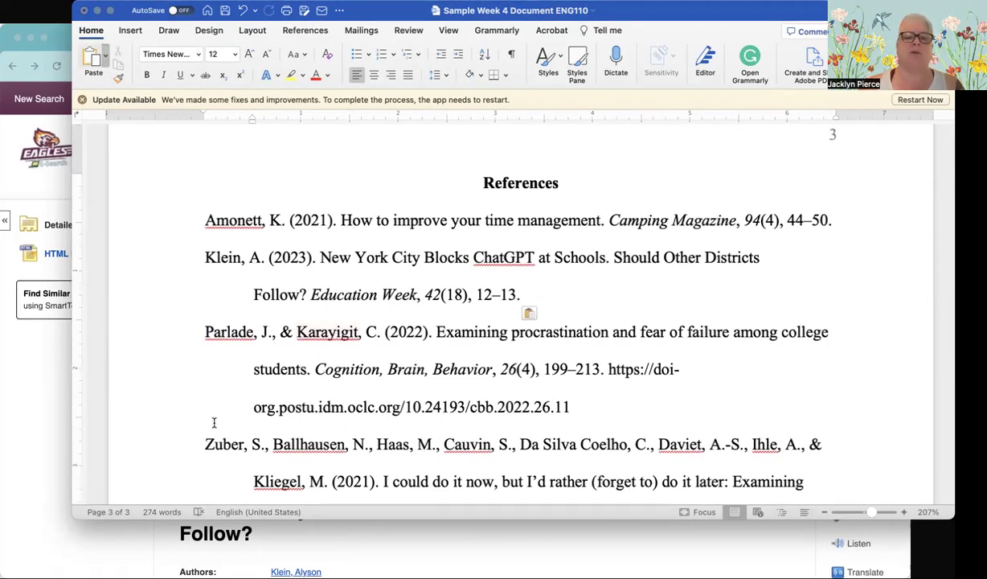
scroll(408, 410, "down", 1)
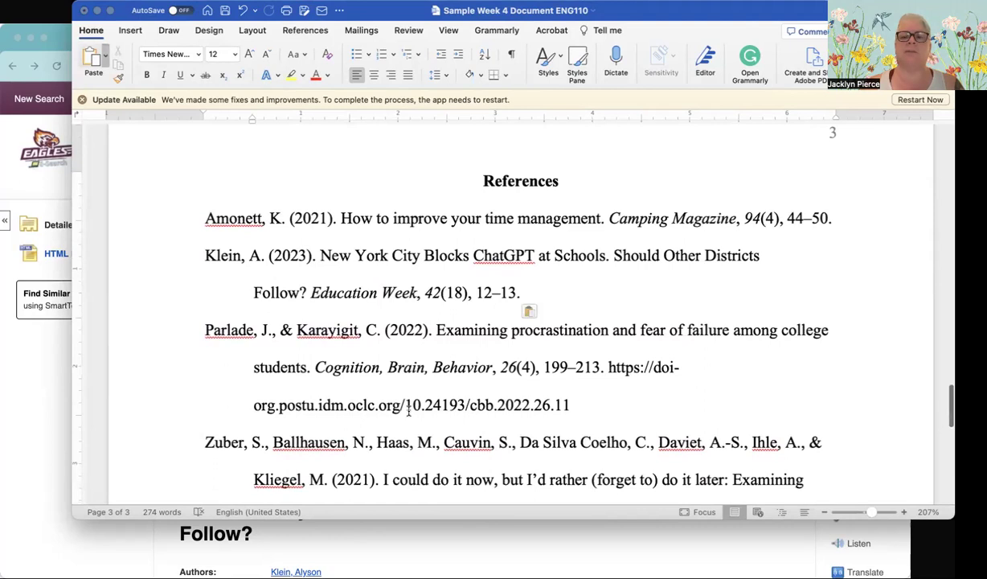
scroll(408, 410, "down", 2)
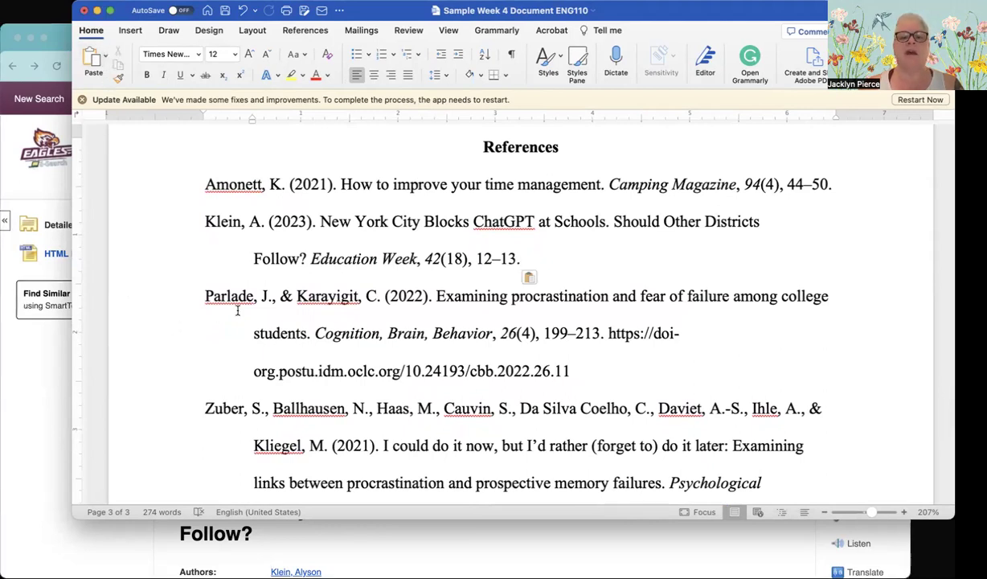
scroll(238, 310, "up", 6)
scroll(238, 310, "up", 10)
scroll(237, 311, "up", 10)
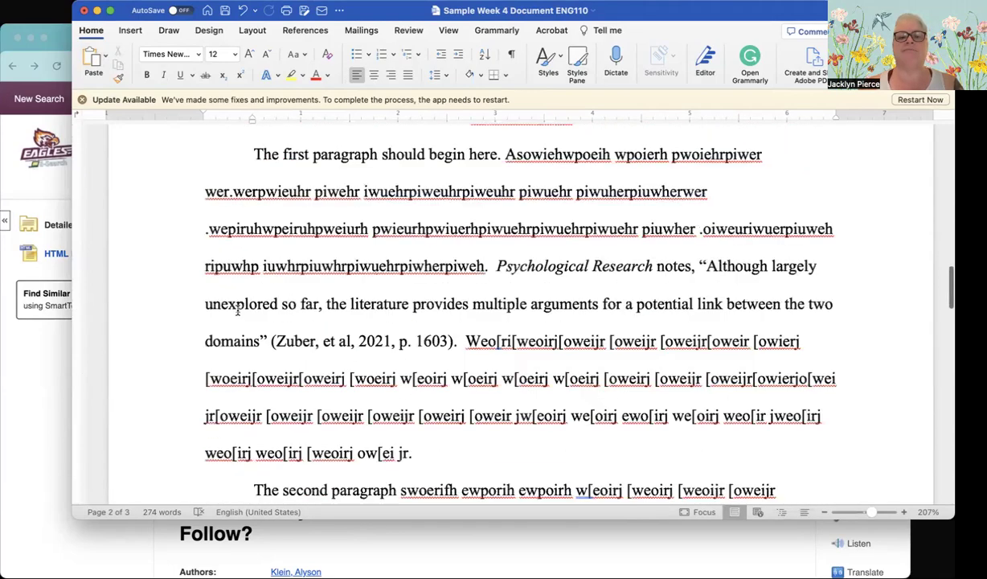
scroll(237, 315, "down", 5)
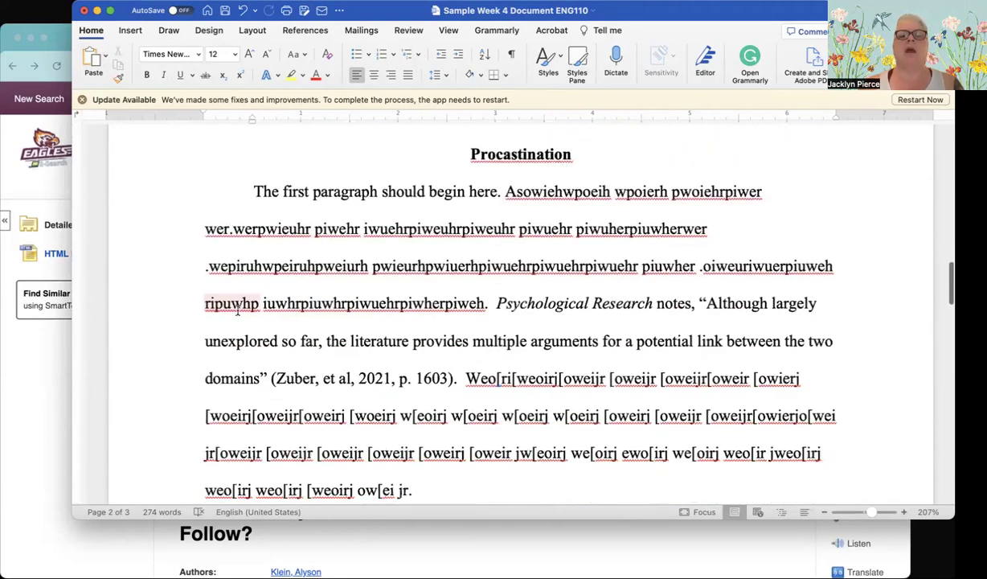
scroll(237, 311, "up", 3)
scroll(238, 315, "up", 4)
scroll(237, 314, "up", 12)
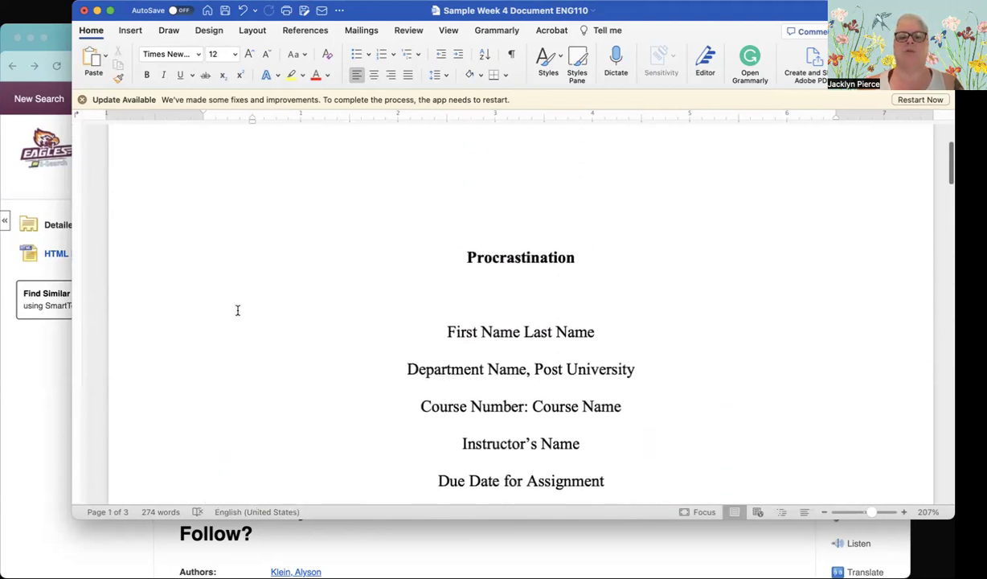
scroll(238, 311, "down", 2)
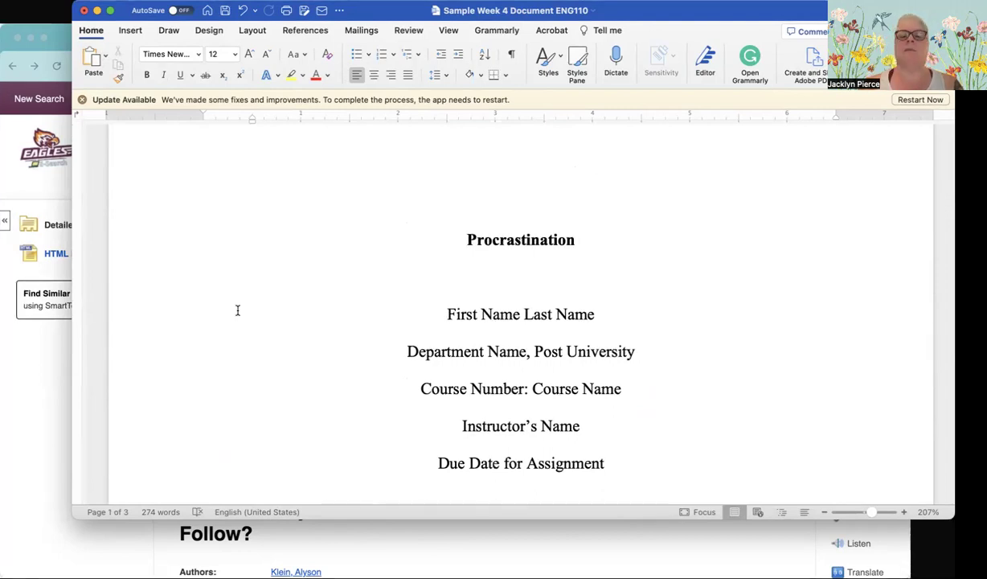
scroll(237, 311, "down", 4)
scroll(237, 310, "down", 15)
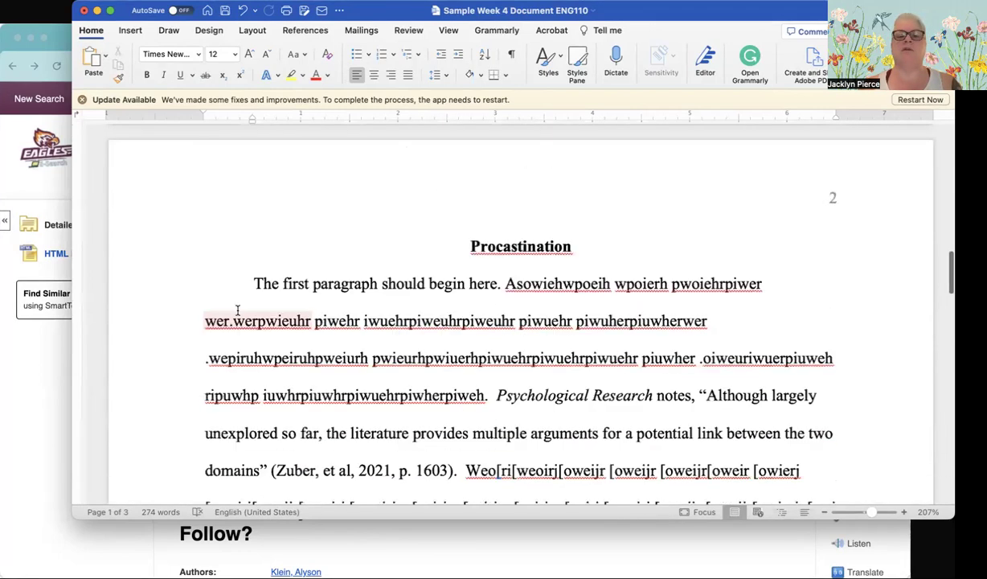
scroll(237, 311, "down", 2)
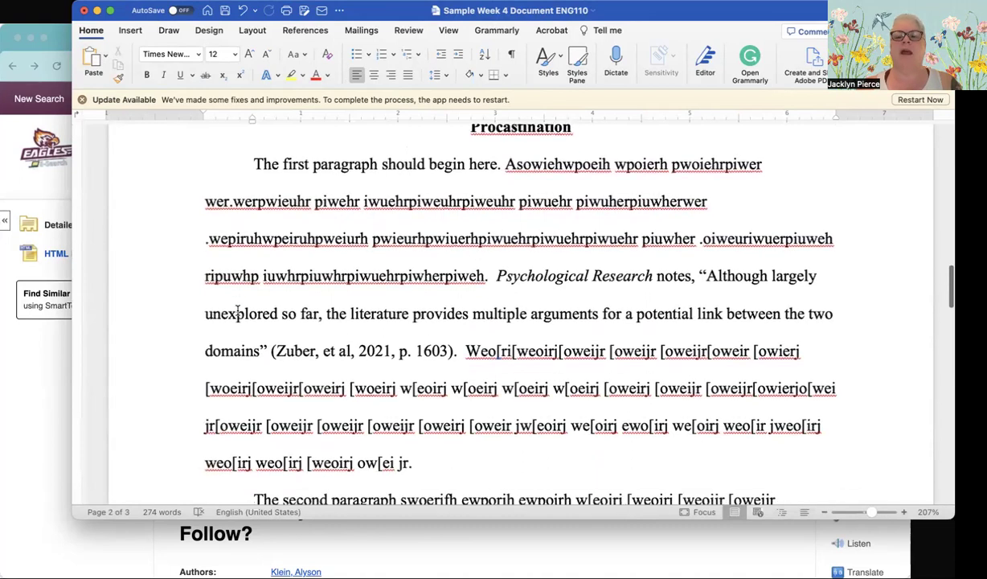
scroll(238, 313, "down", 2)
scroll(238, 313, "up", 2)
scroll(237, 312, "up", 1)
scroll(237, 310, "down", 2)
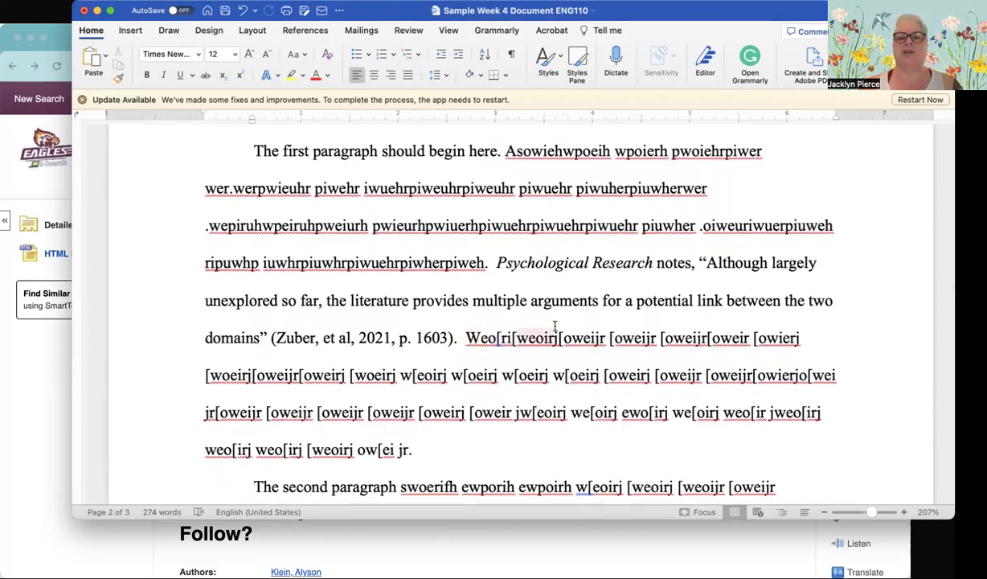
scroll(611, 298, "down", 1)
scroll(627, 299, "down", 7)
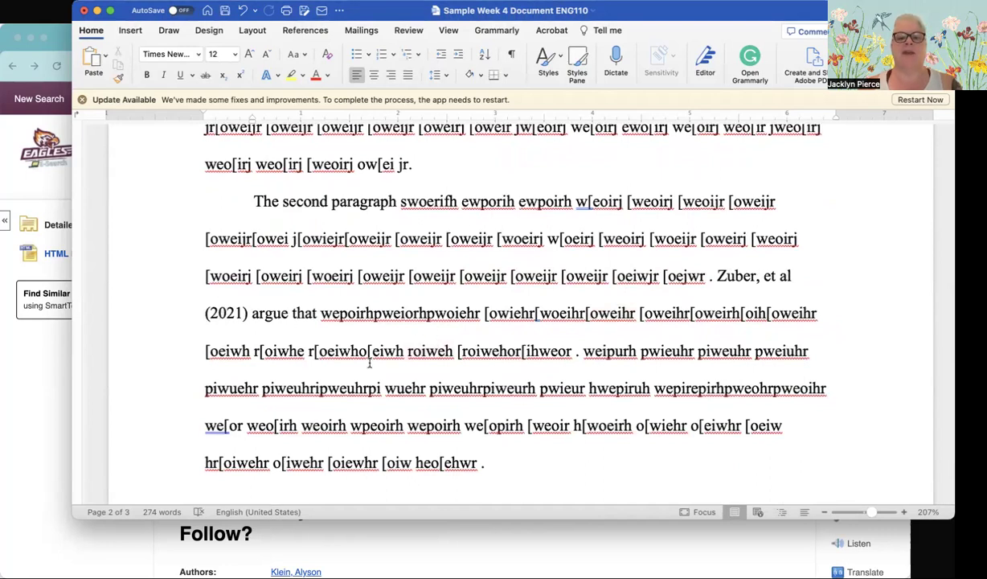
scroll(448, 400, "up", 10)
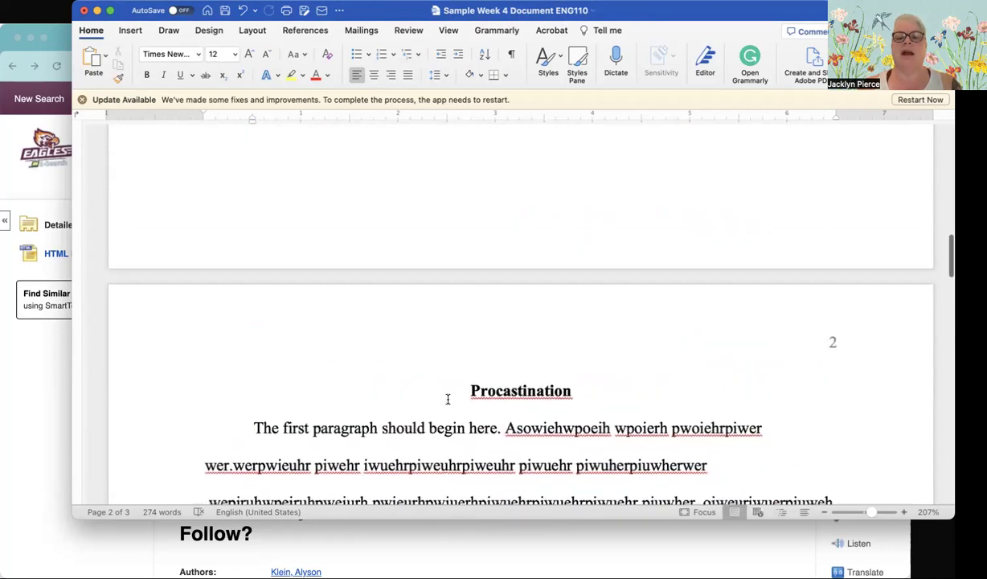
scroll(448, 400, "down", 8)
scroll(448, 400, "down", 7)
scroll(447, 400, "up", 11)
scroll(448, 399, "up", 4)
scroll(447, 400, "down", 9)
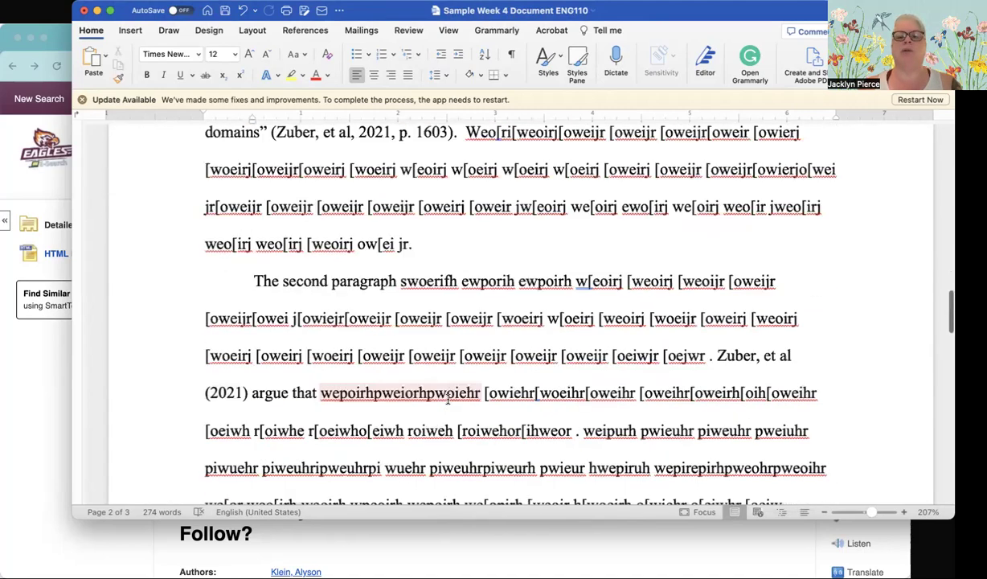
scroll(448, 400, "down", 1)
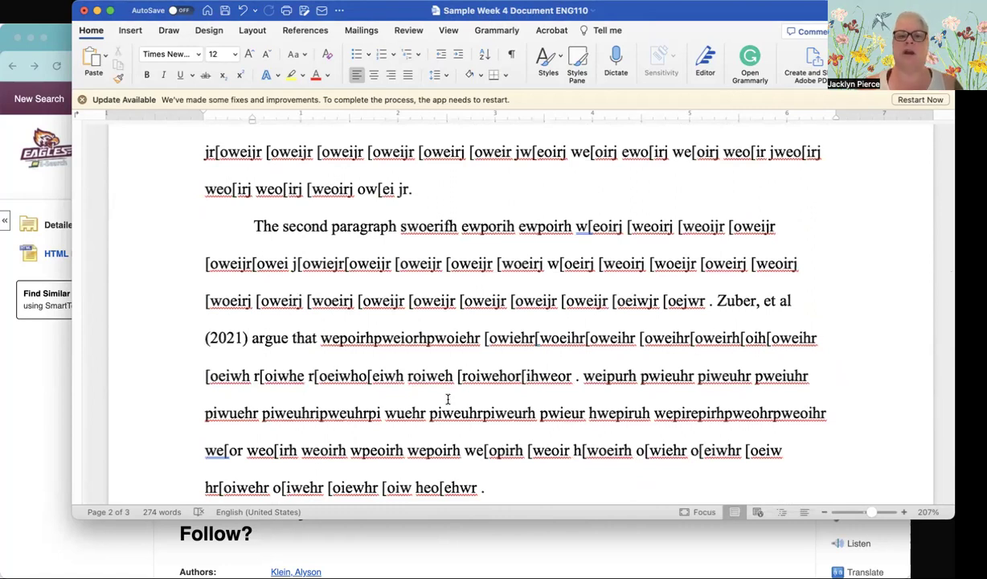
Check the References page, then save Sample Week 4 Document ENG110
scroll(447, 399, "down", 15)
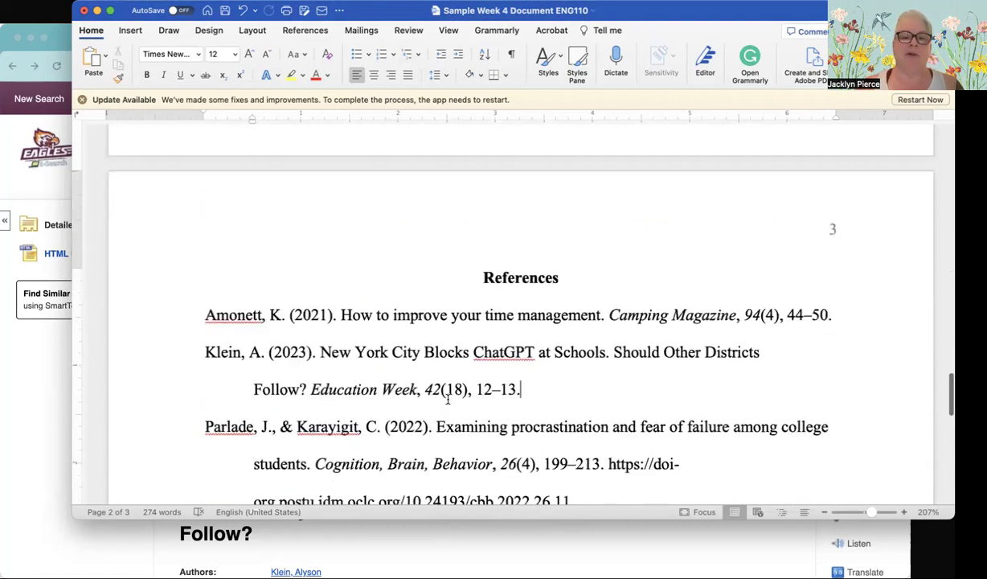
scroll(448, 399, "down", 2)
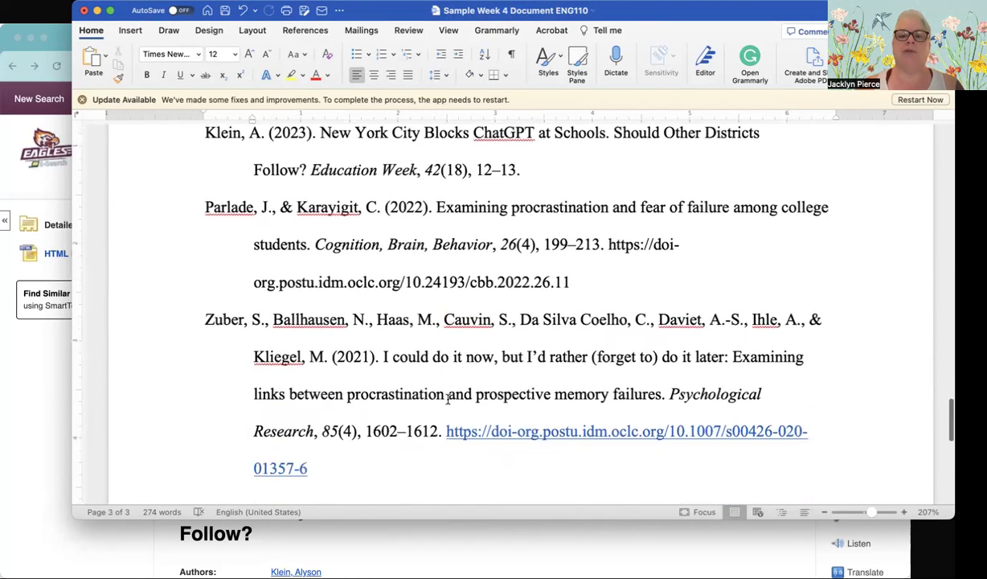
scroll(448, 399, "up", 4)
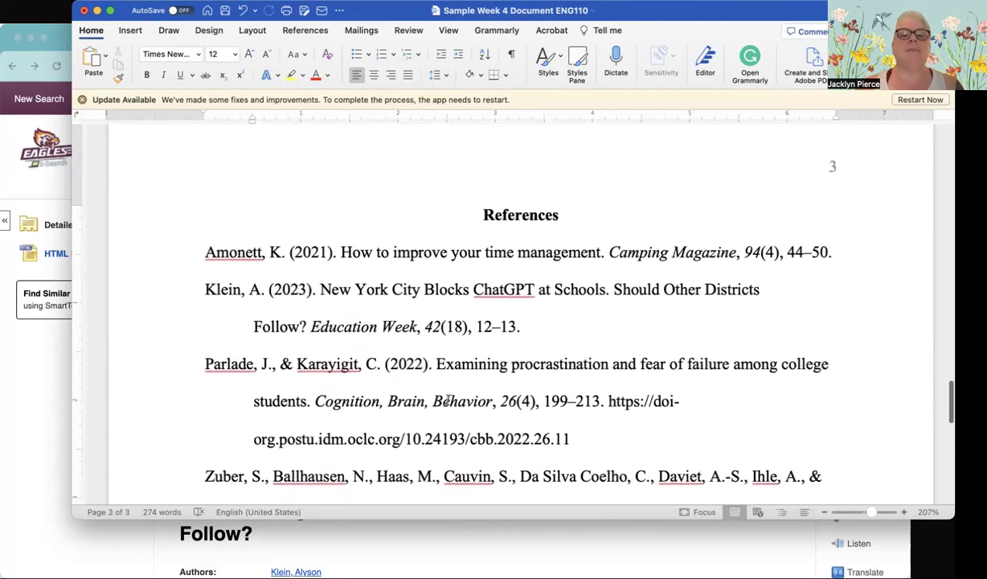
scroll(447, 400, "up", 3)
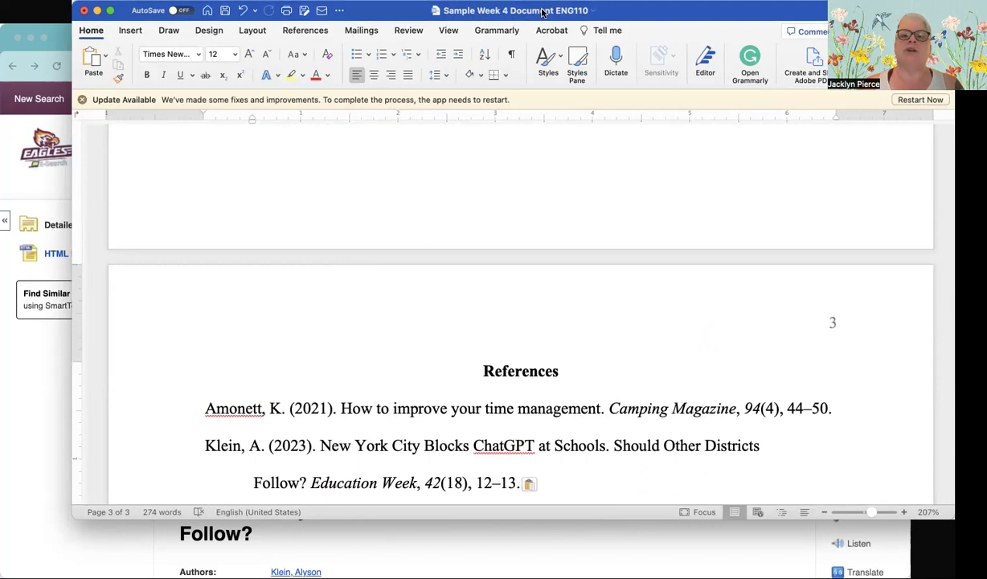
left_click(225, 11)
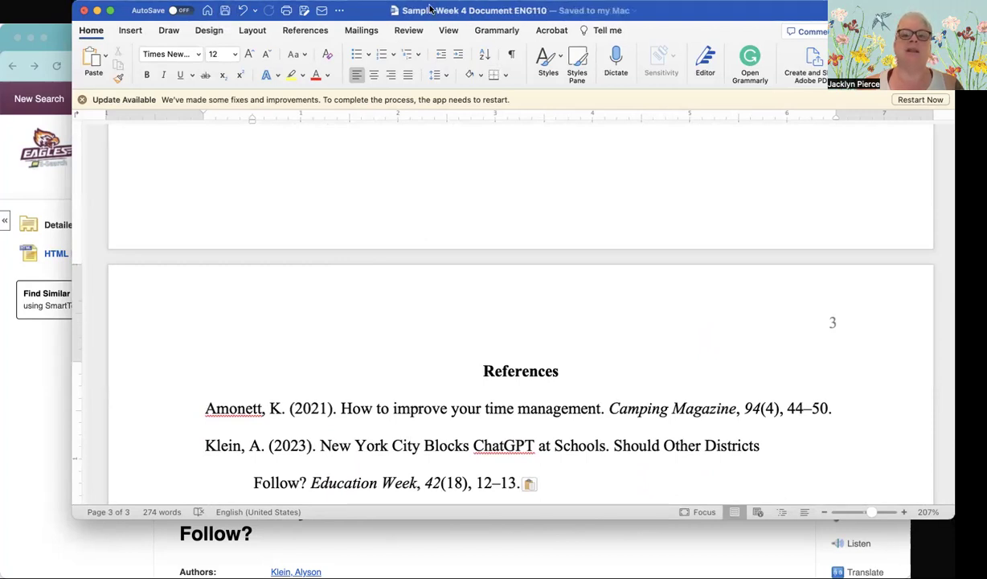
Back in the browser, close the EBSCO and Traurig Digital Library tabs and return to Blackboard course content
left_click(10, 50)
left_click(608, 39)
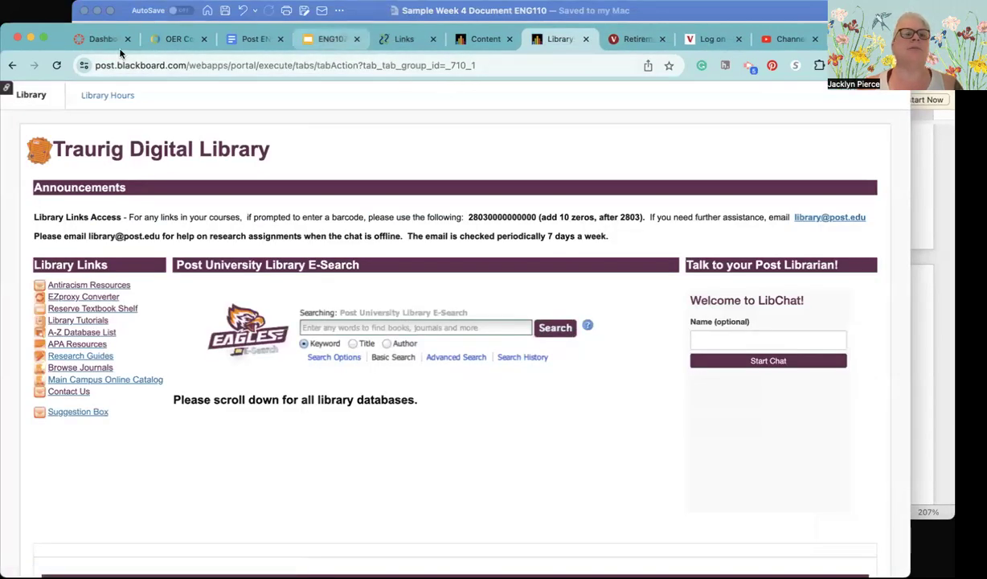
left_click(586, 38)
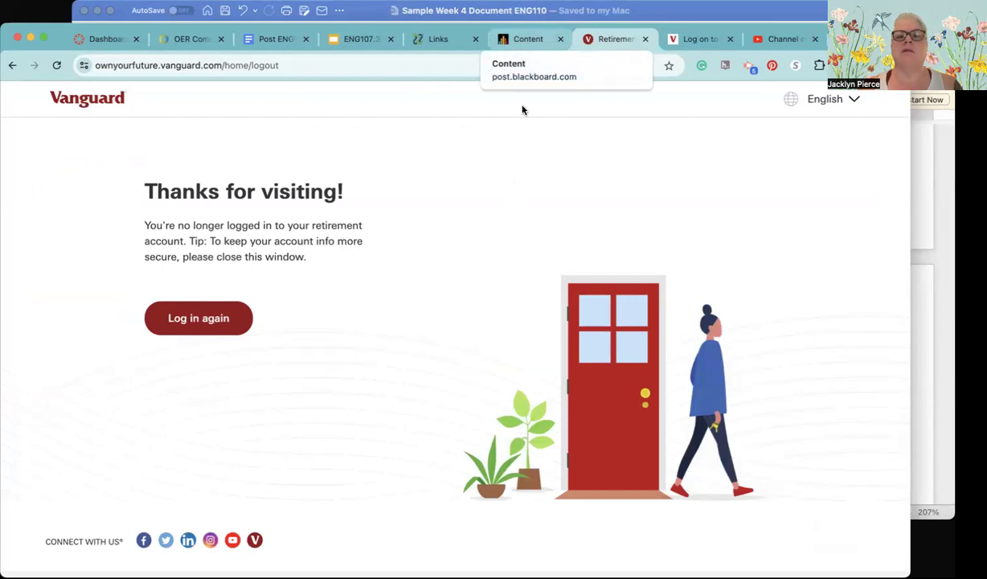
left_click(528, 39)
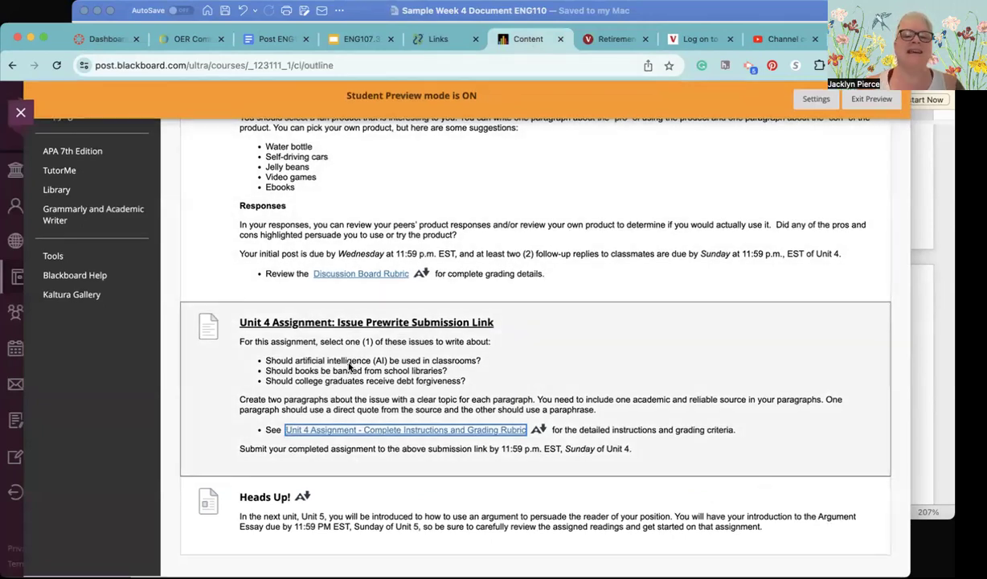
Attach Sample Week 4 Document ENG110.docx to Unit 4 Issue Prewrite, accept SafeAssign, and submit
left_click(328, 324)
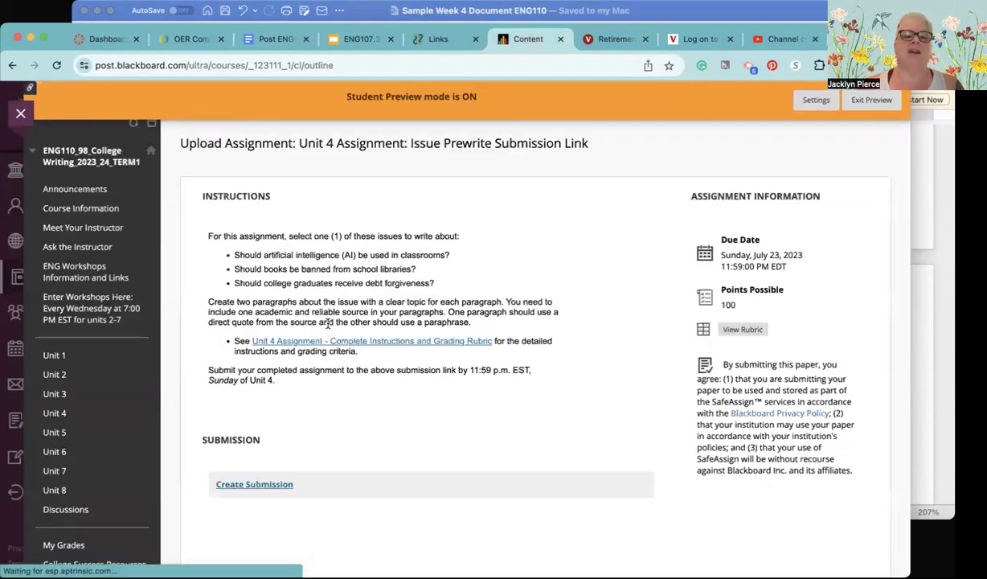
scroll(322, 410, "down", 3)
left_click(238, 442)
scroll(295, 449, "down", 5)
left_click(337, 308)
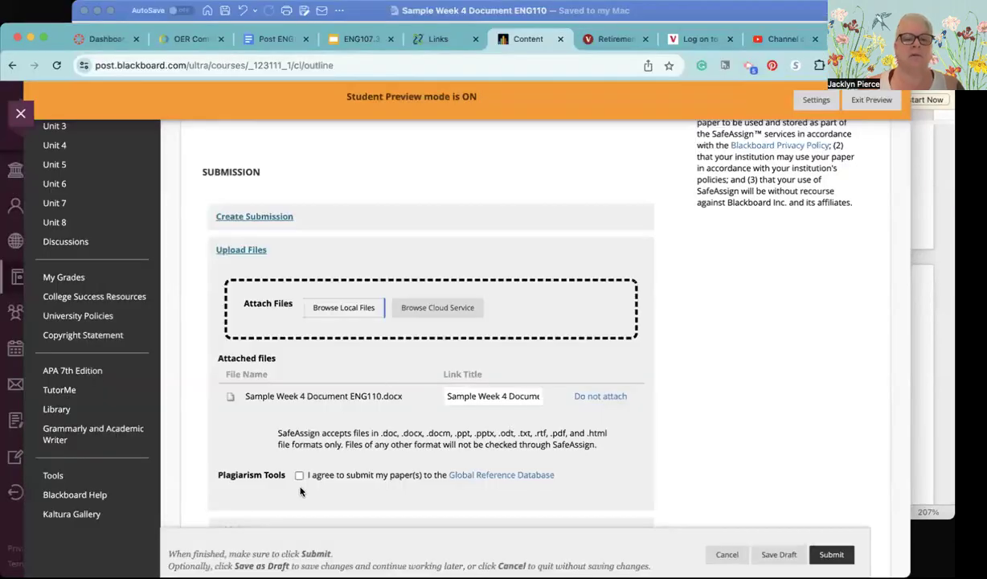
left_click(299, 475)
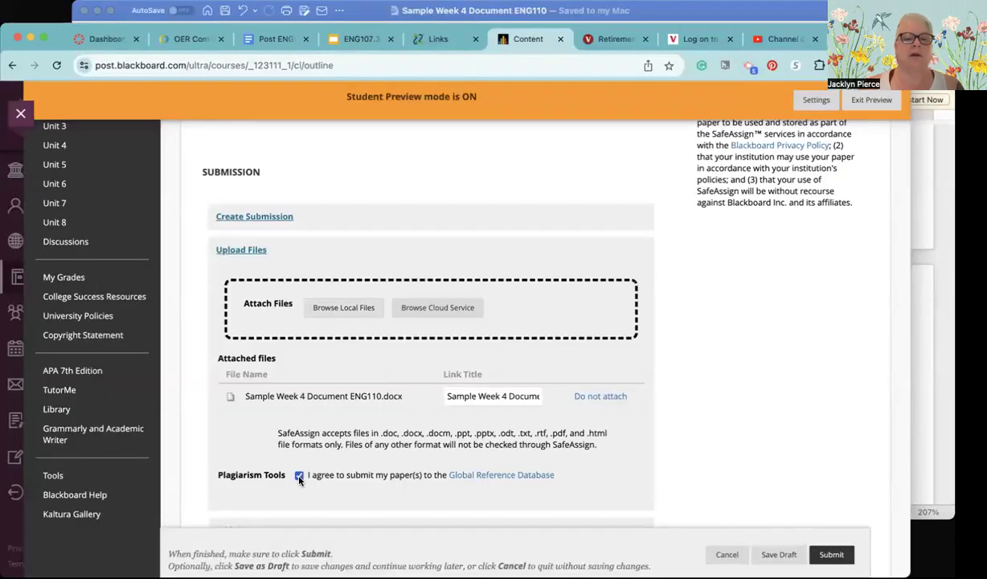
left_click(831, 557)
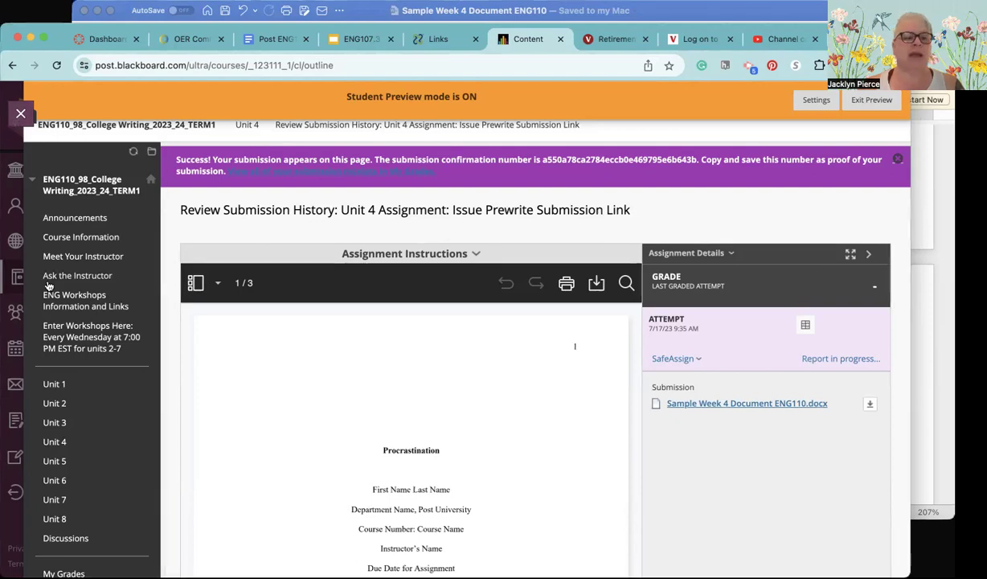
scroll(48, 286, "down", 5)
scroll(48, 287, "down", 1)
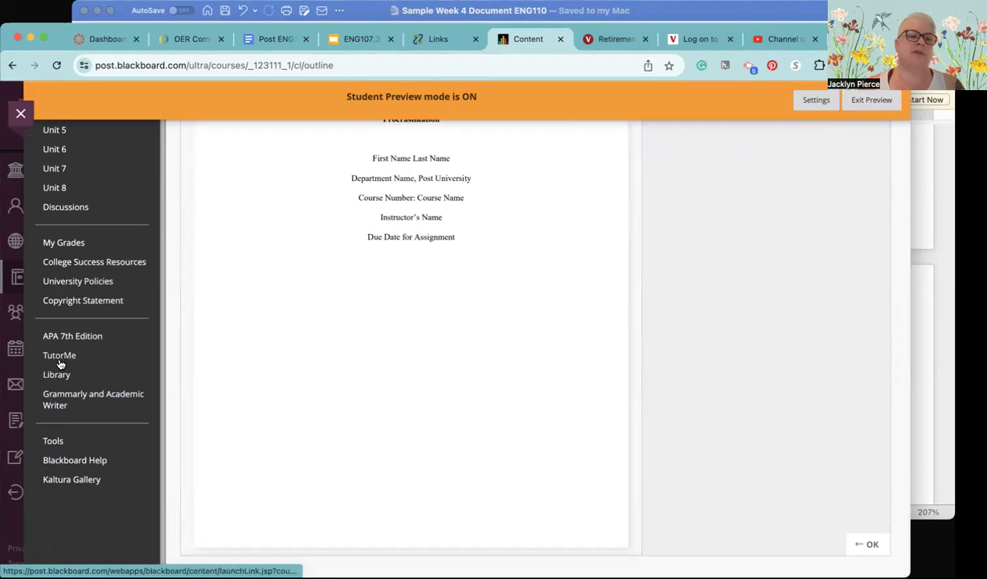